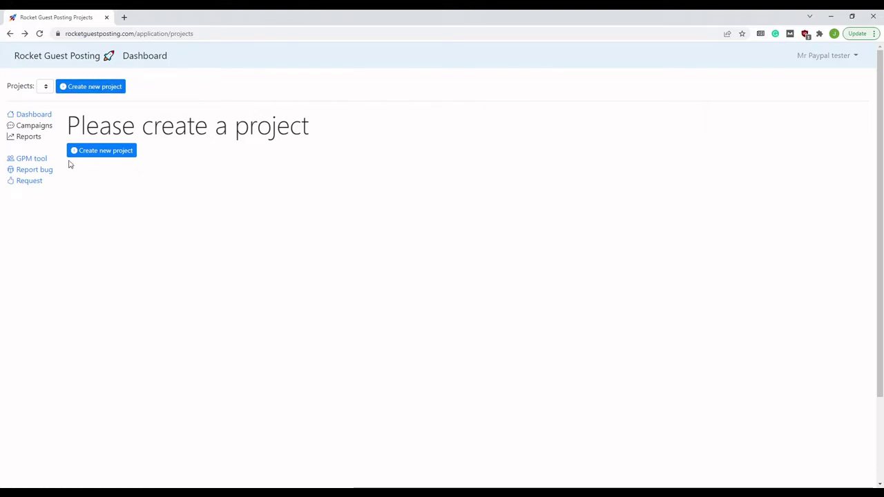
- Create a new project named "cooking with jamie" with the website address CookingWithJamie.com
left_click(111, 152)
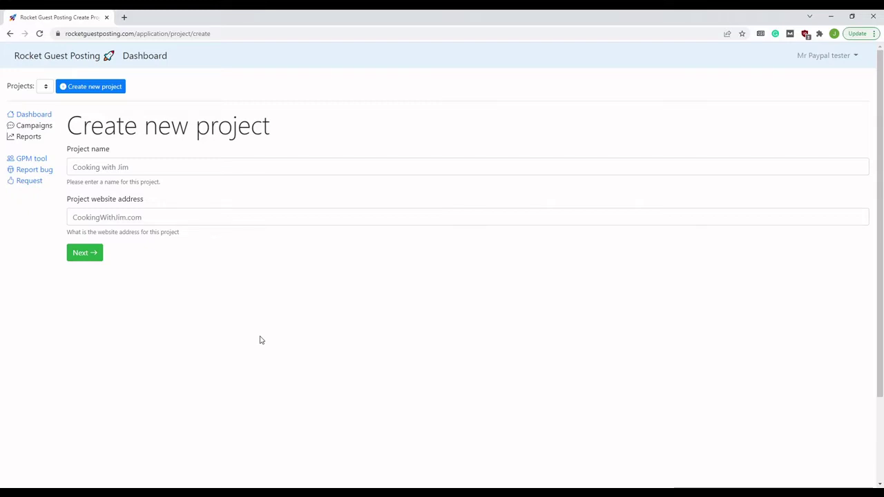
left_click(112, 166)
type("cooking with jamie")
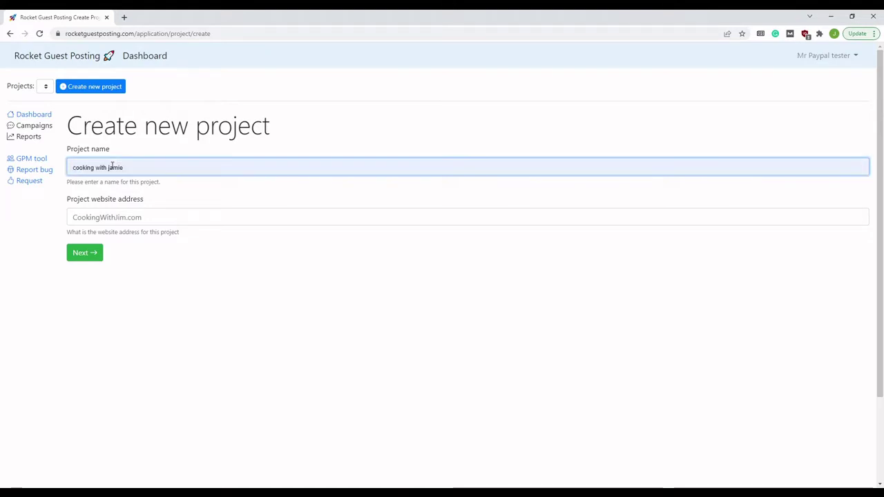
key("Tab")
type("C")
key("Down")
key("Return")
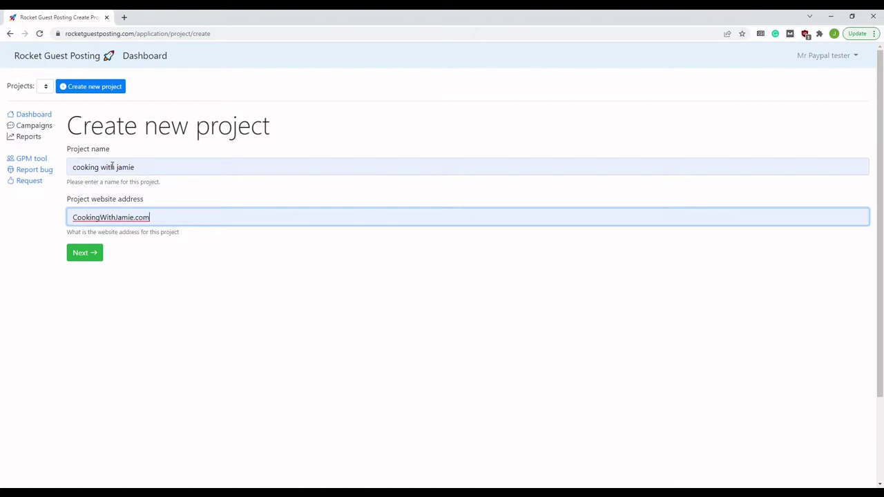
left_click(92, 260)
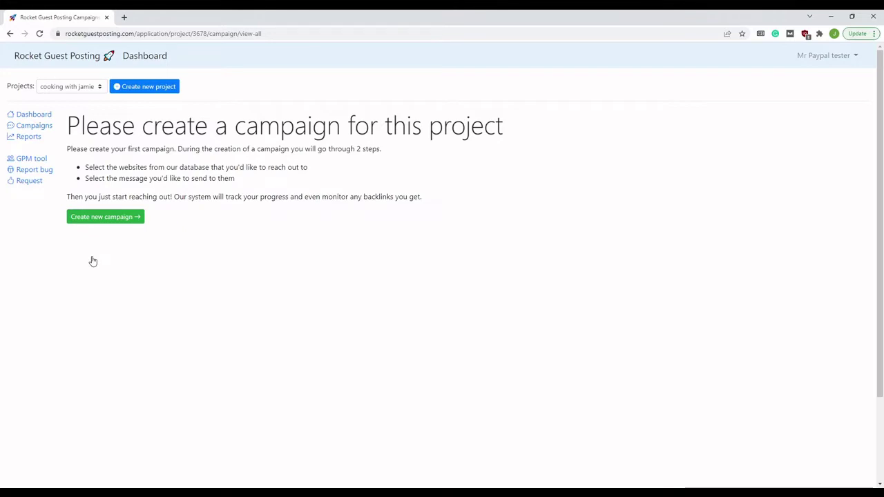
- Create a new campaign for the project named "guest posting about rice" and continue to the website search
left_click(99, 217)
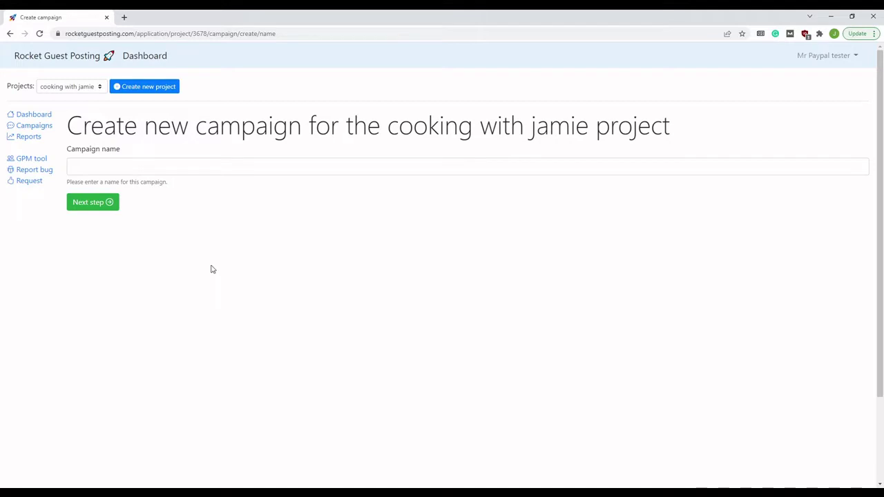
left_click(143, 171)
type("fv")
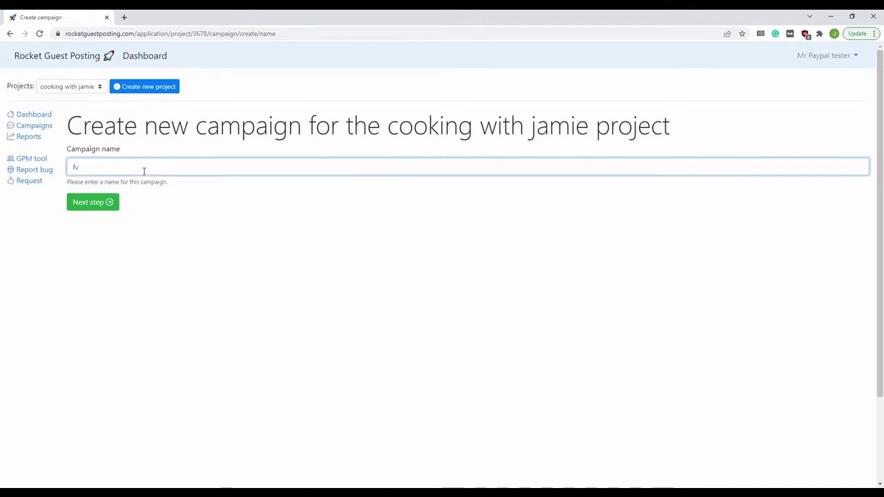
key("BackSpace")
key("BackSpace")
type("guest posting about rice")
left_click(183, 284)
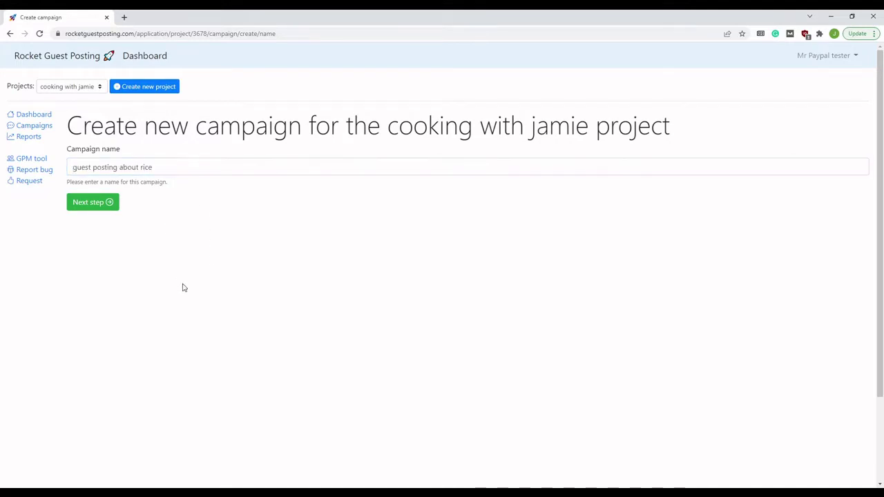
left_click(92, 201)
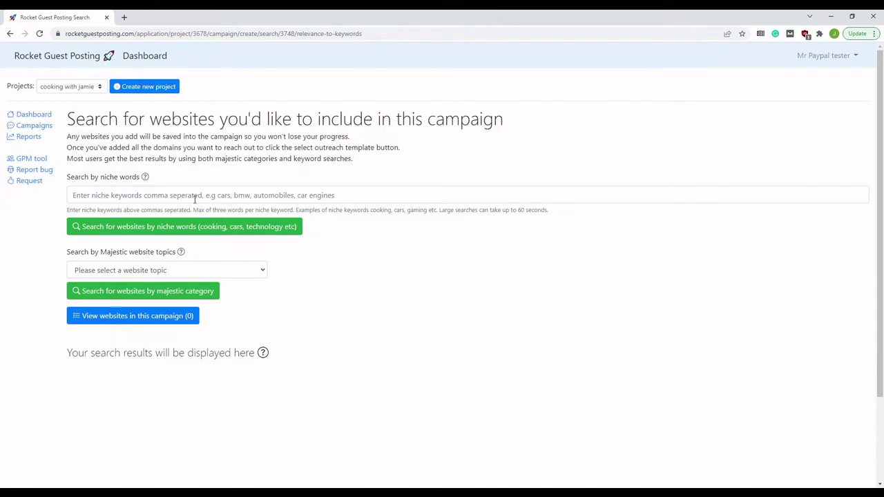
- Enter "cooking, rice, healthy eating" as the niche words for the website search
left_click(195, 199)
type("coo")
key("BackSpace")
type("oking,")
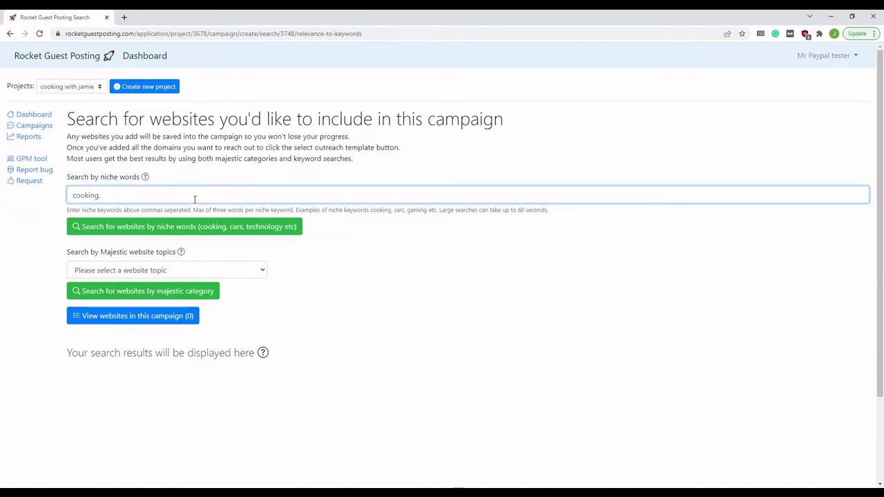
type(" rice")
type(",")
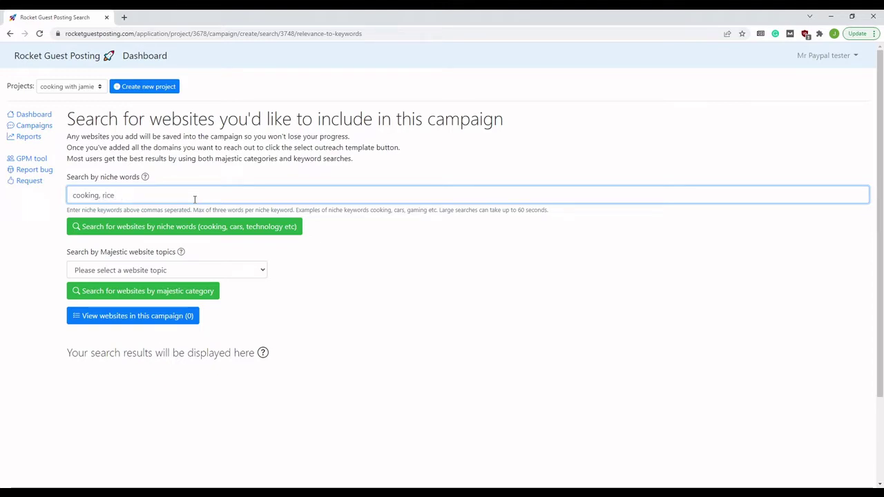
type(" healthy eating")
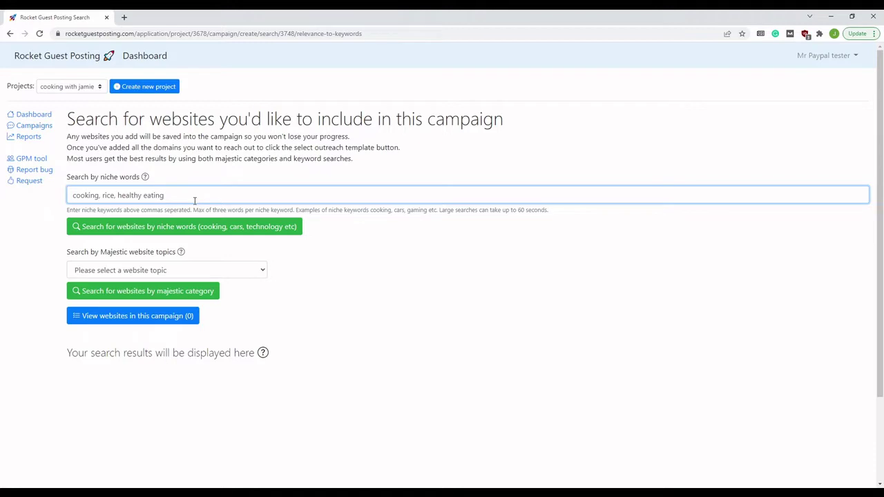
- Choose Cooking as the Majestic website topic and run the website search by niche words
left_click(118, 272)
type("cook")
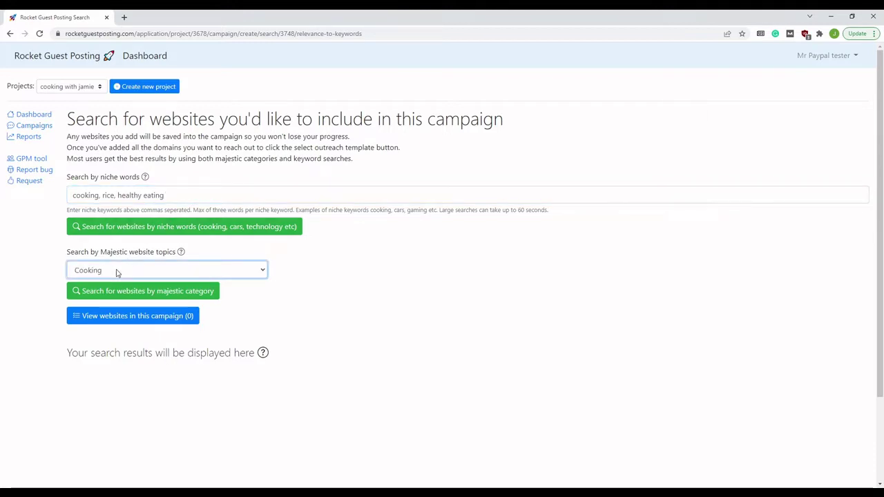
left_click(314, 358)
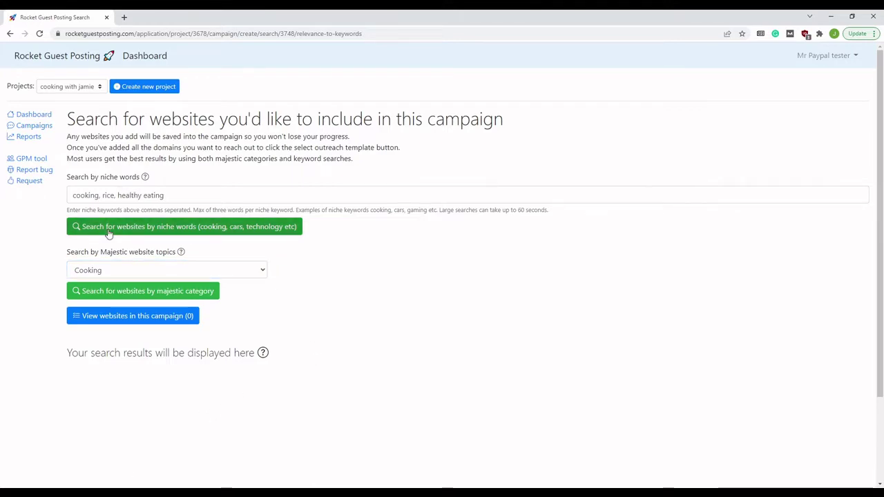
left_click(162, 231)
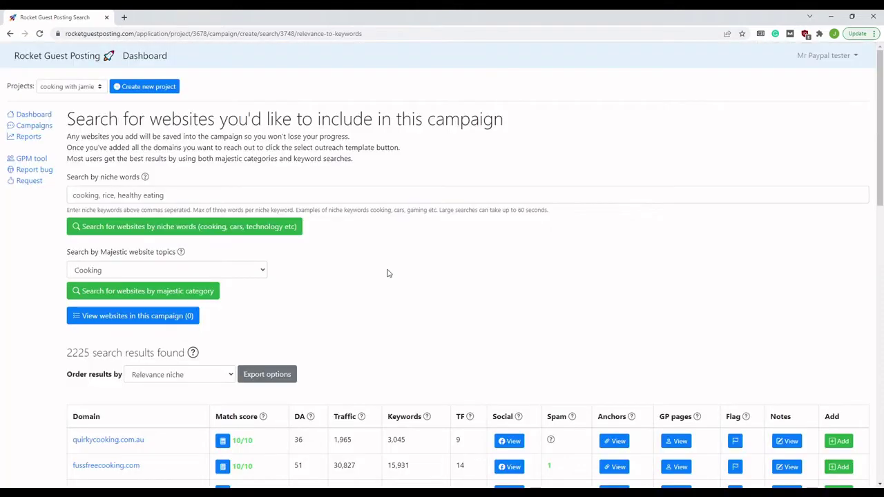
- Look through the website search results and compare them with the entered niche words
scroll(387, 274, "down", 2)
scroll(387, 273, "down", 2)
scroll(387, 272, "up", 3)
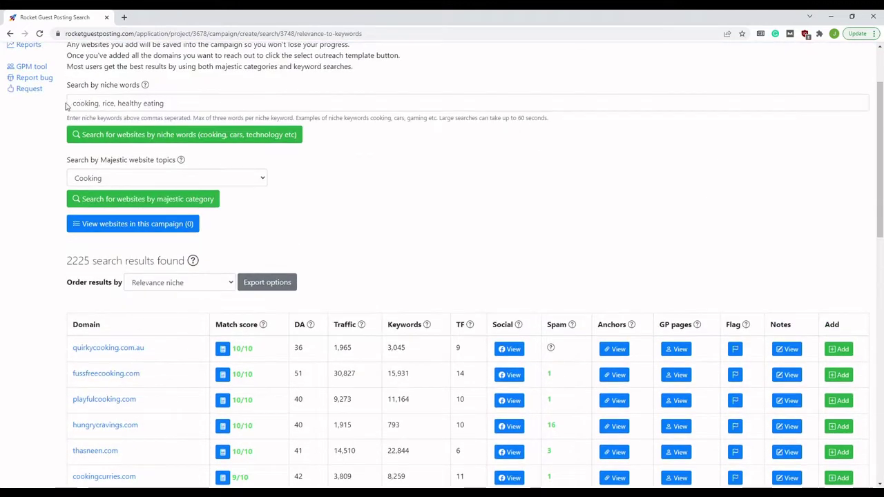
left_click_drag(70, 102, 192, 101)
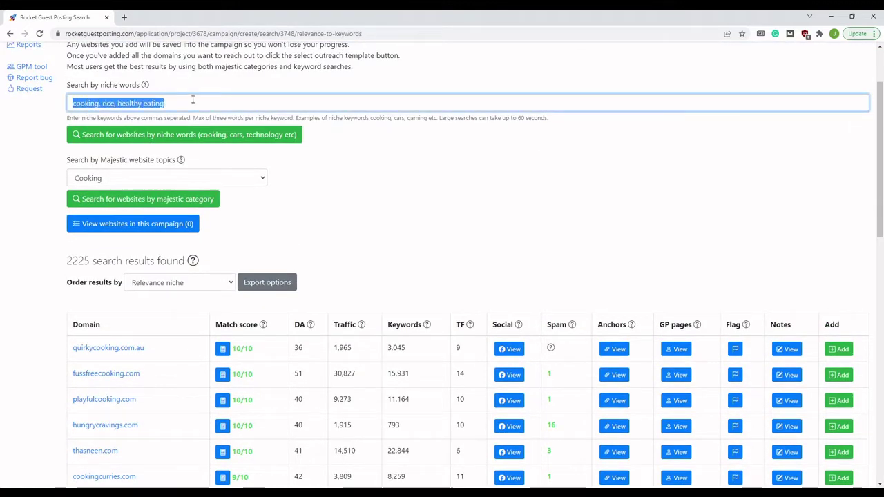
left_click(435, 226)
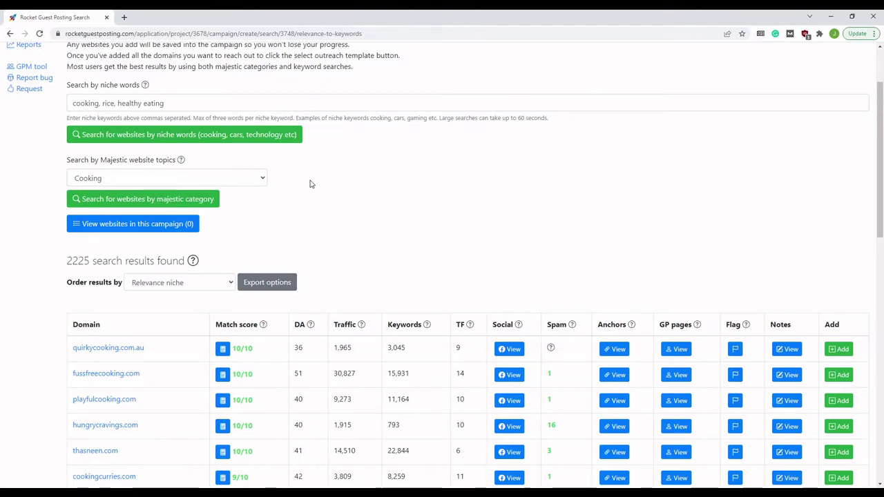
scroll(310, 184, "down", 3)
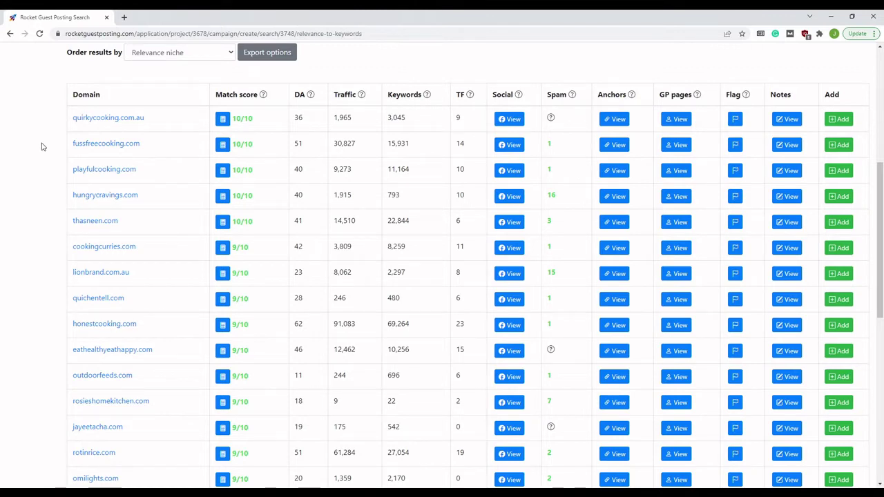
- Review the match score explanation and the keyword matching calculations for quirkycooking.com.au
mouse_move(263, 97)
left_click(224, 121)
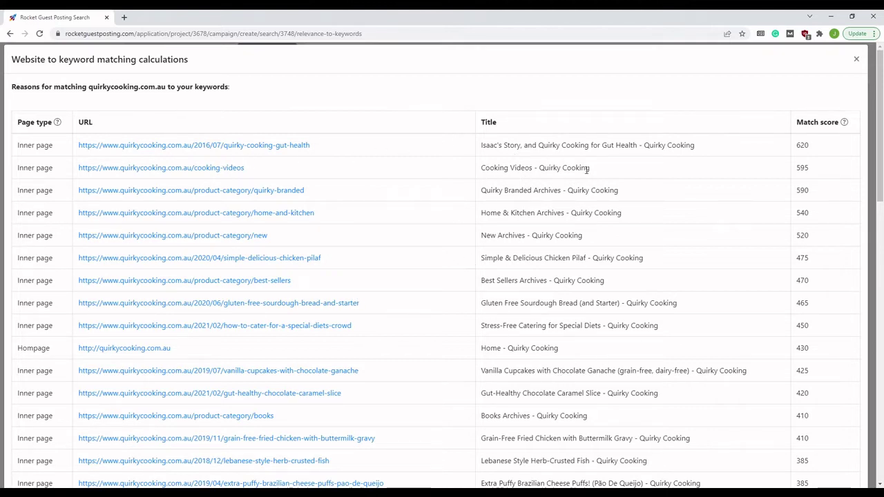
left_click(857, 62)
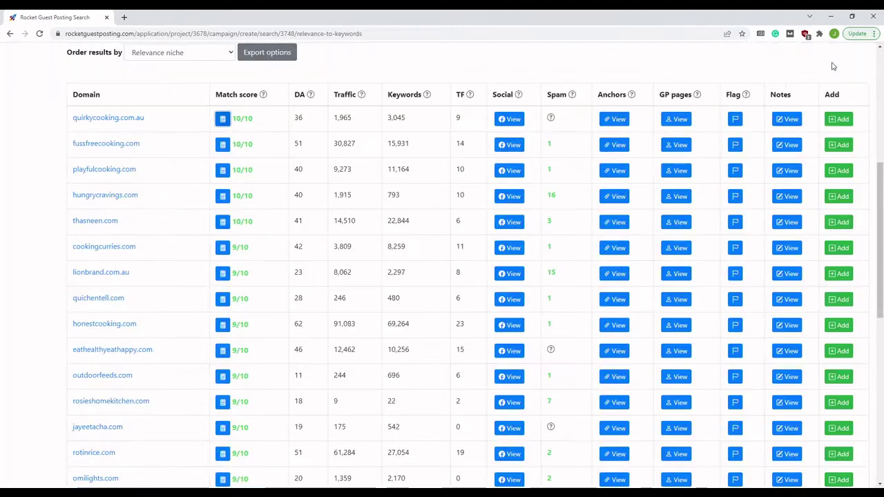
left_click_drag(252, 118, 232, 119)
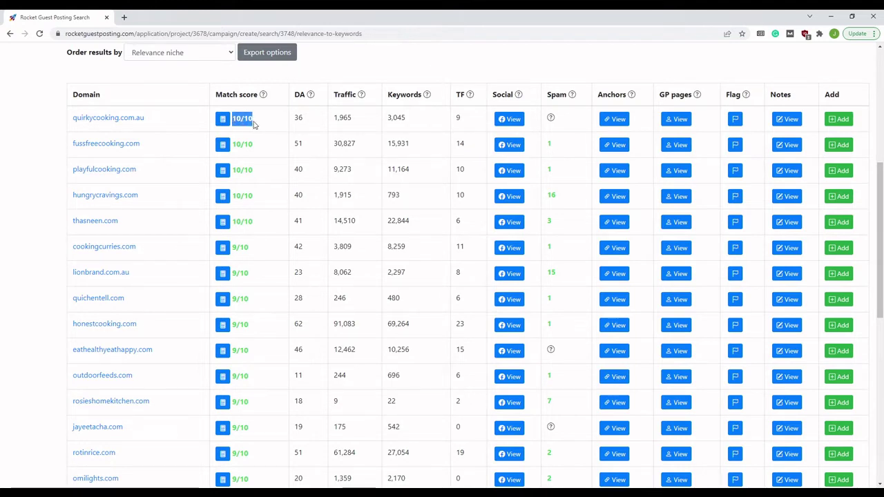
left_click(255, 124)
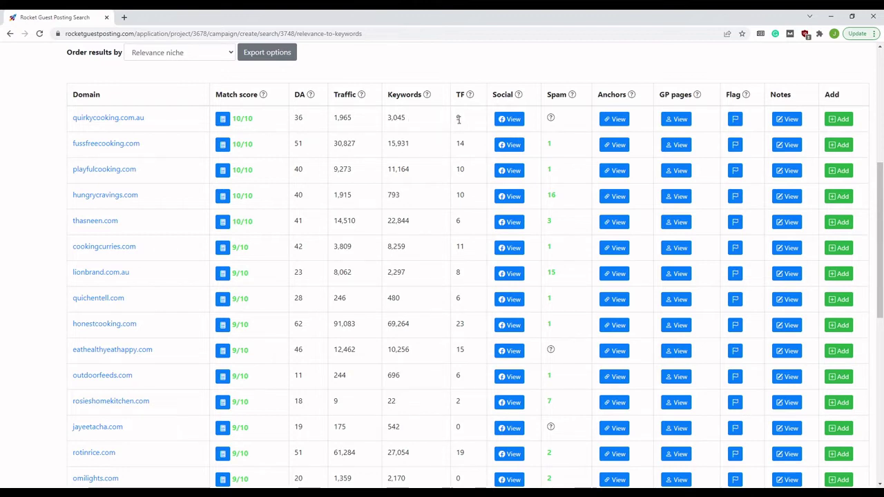
- Check the social data for quirkycooking.com.au and the note on its missing spam score
left_click(504, 119)
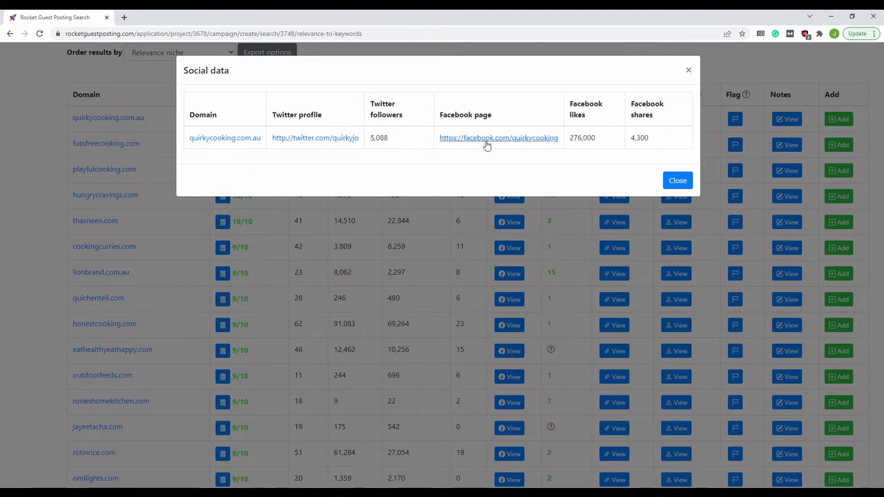
left_click(677, 181)
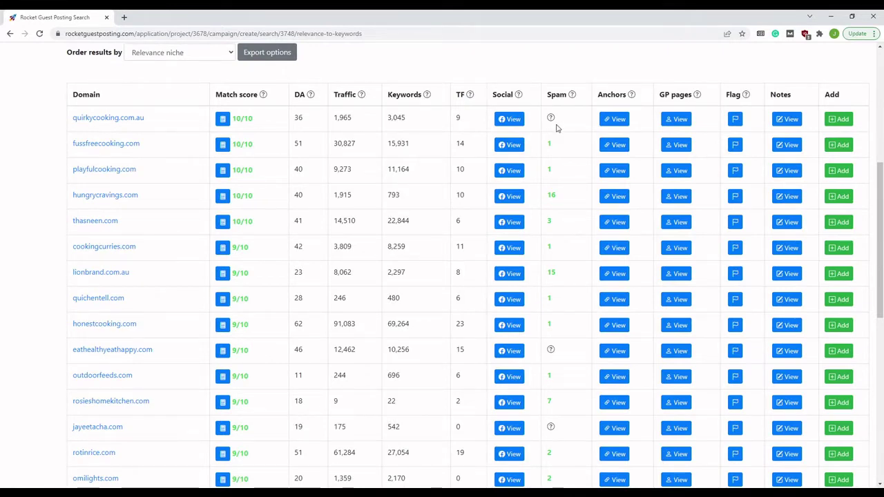
mouse_move(551, 116)
- Examine the anchor texts on quirkycooking.com.au, including the second page of the list
left_click(614, 121)
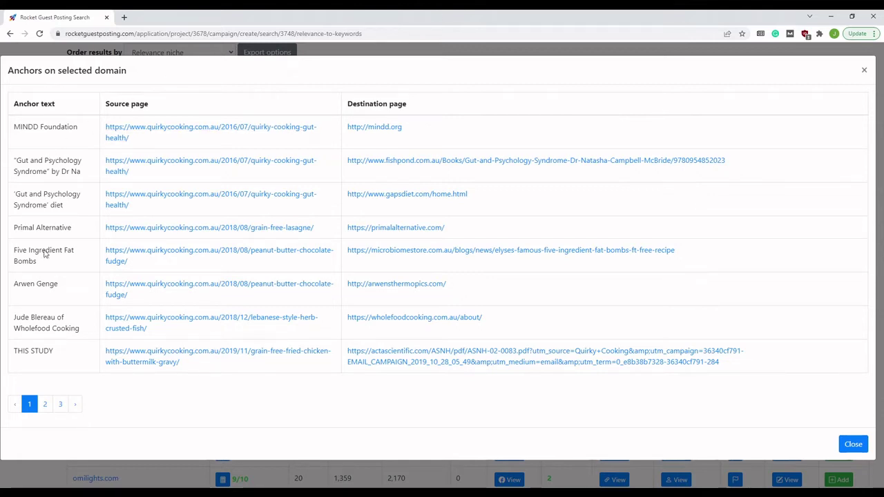
left_click(45, 405)
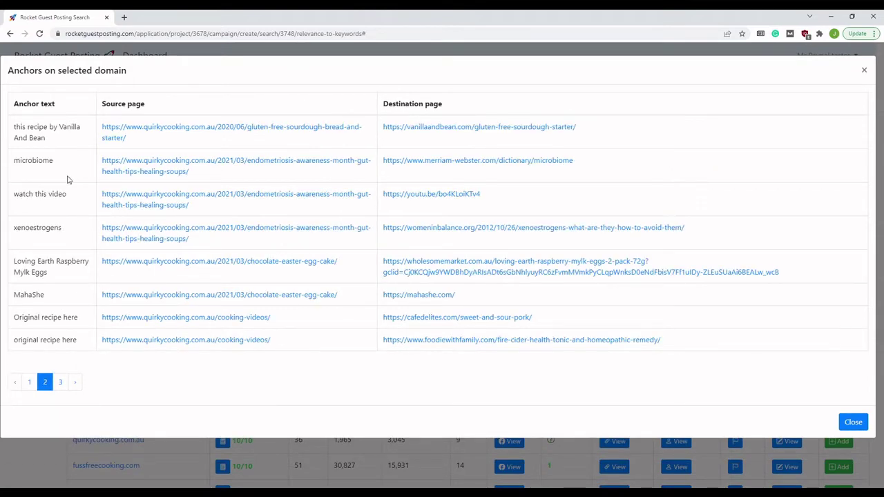
left_click(25, 384)
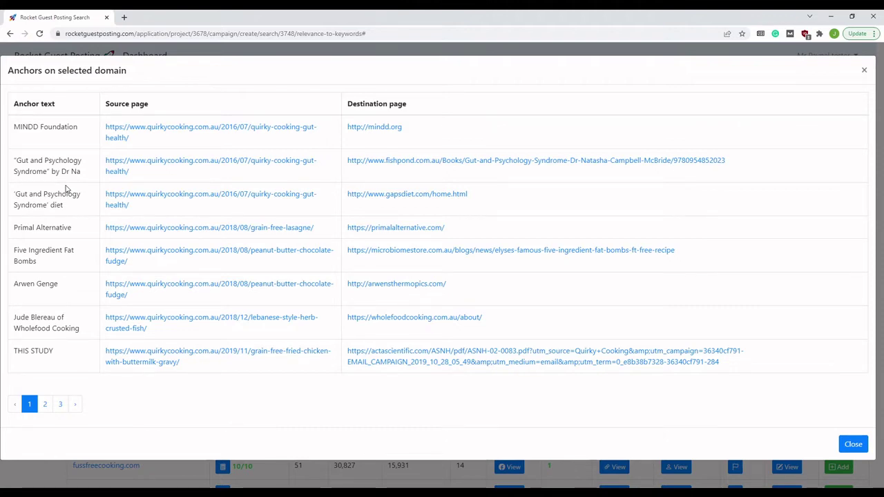
key("Escape")
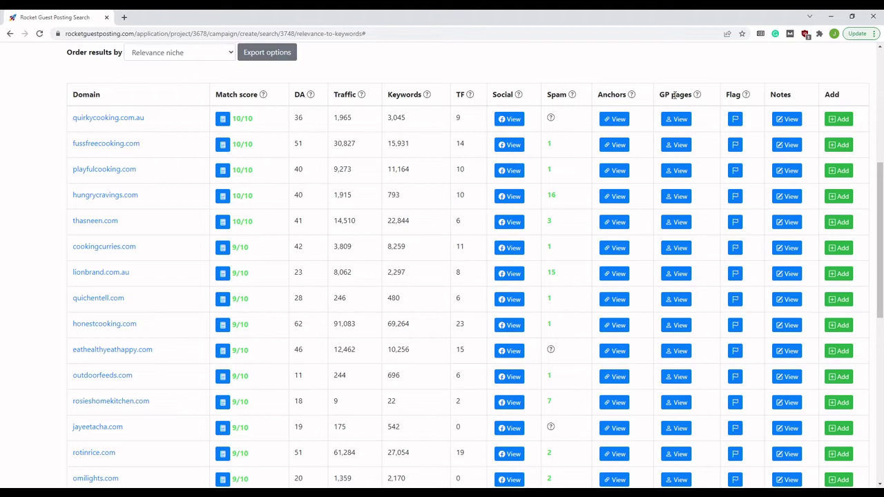
- Inspect the guest posting pages found on quirkycooking.com.au and their hit factors
left_click(680, 120)
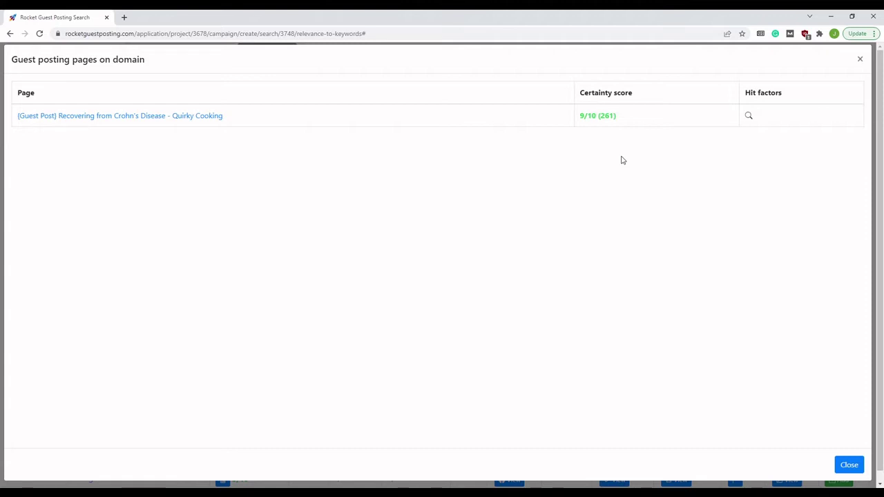
mouse_move(748, 117)
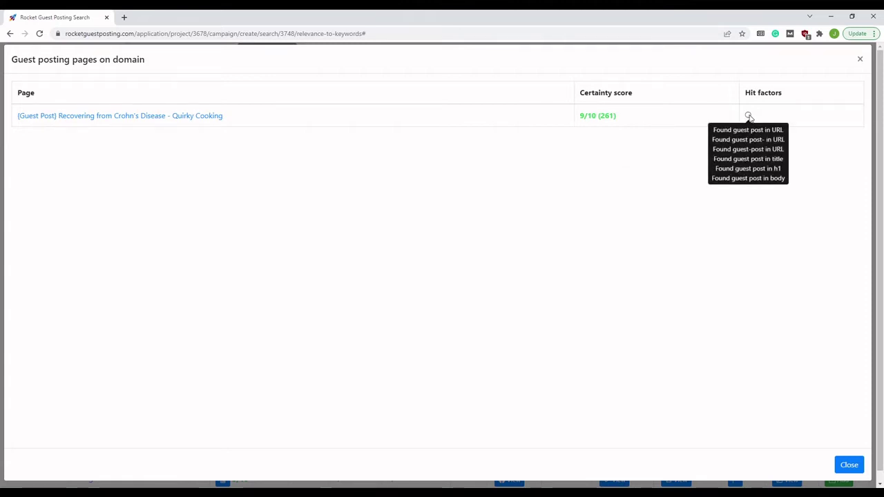
left_click(849, 465)
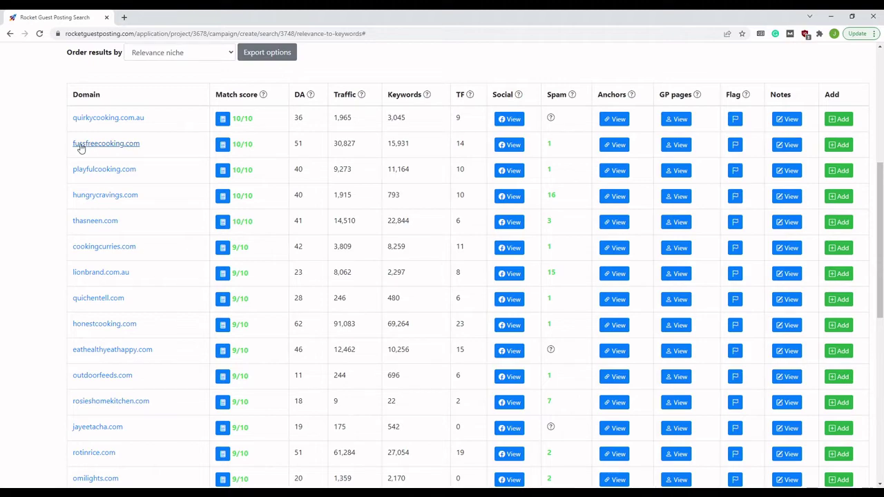
- Review the keyword matching calculations for the pages of fussfreecooking.com
left_click(222, 146)
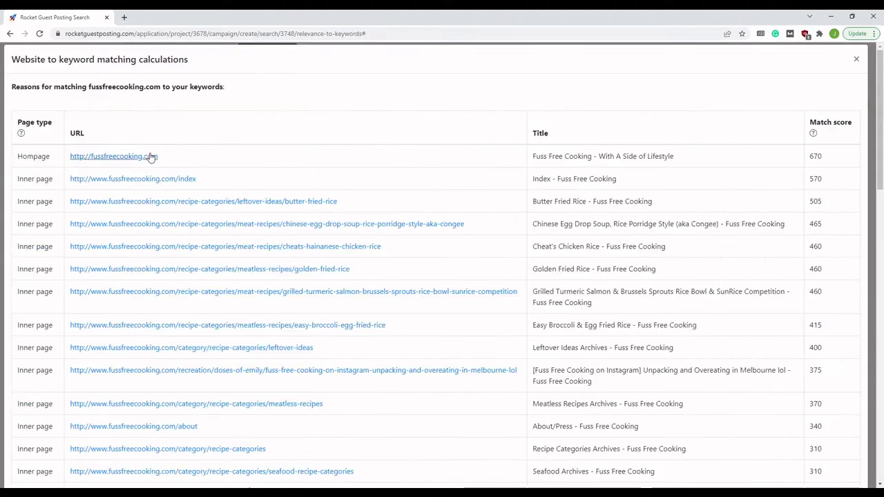
scroll(584, 218, "down", 4)
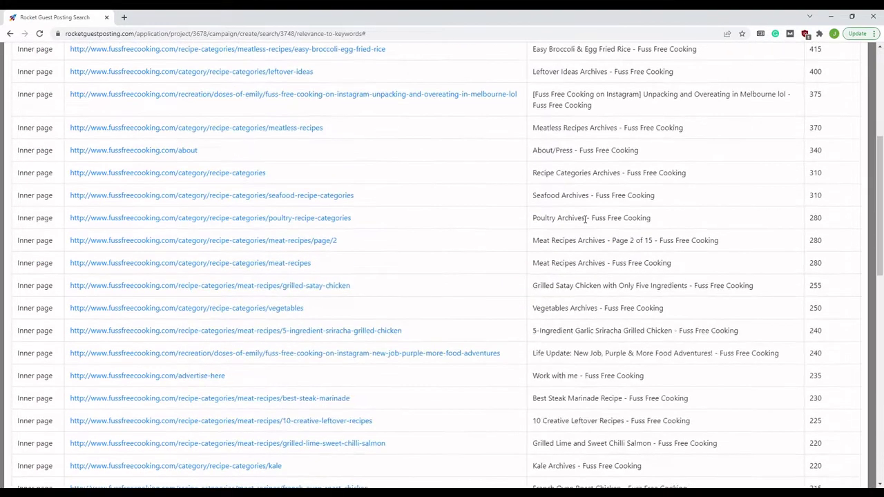
scroll(584, 218, "down", 5)
scroll(587, 207, "up", 8)
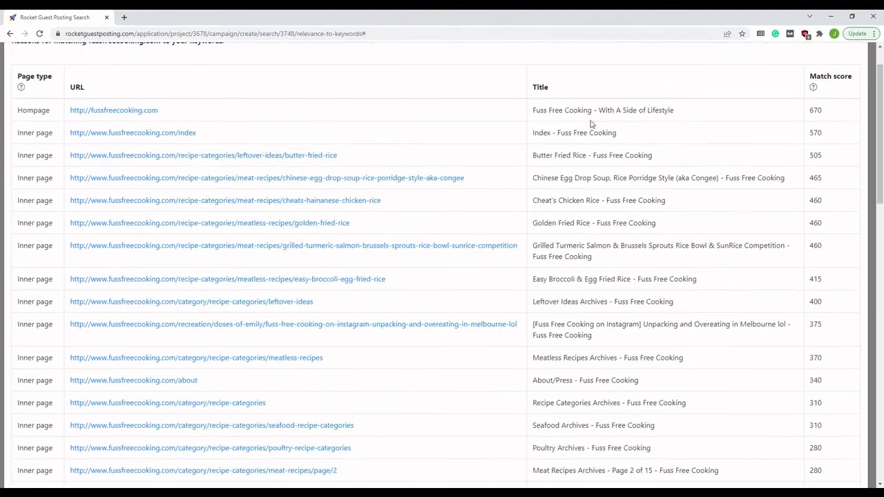
scroll(863, 71, "up", 2)
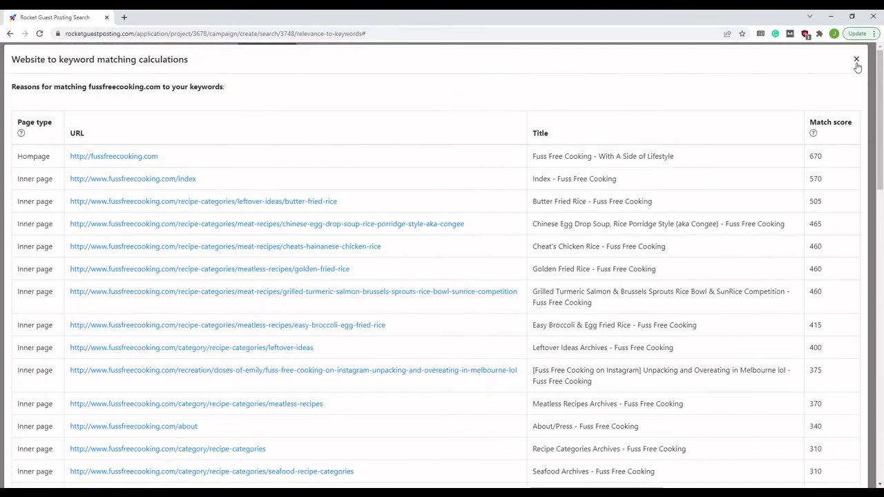
- Review the match score, monthly traffic and ranking keyword figures of fussfreecooking.com in the search results
left_click(857, 60)
left_click_drag(254, 145, 244, 143)
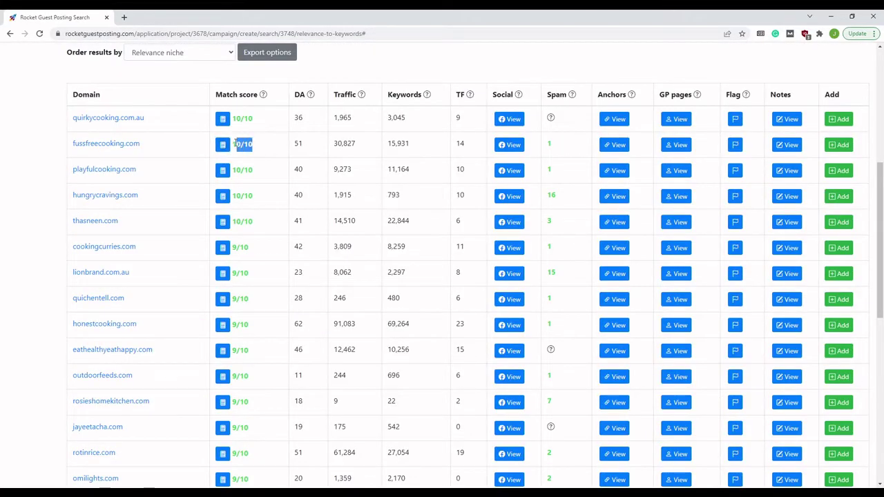
left_click(313, 168)
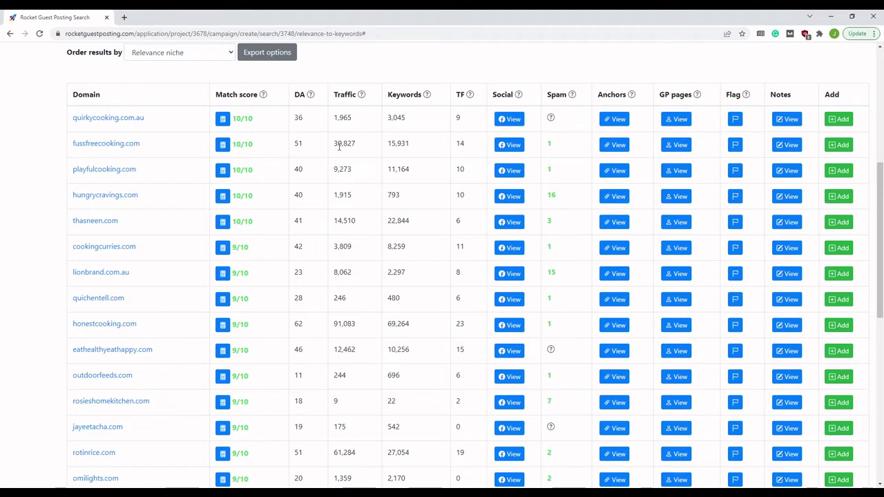
left_click_drag(335, 146, 425, 146)
left_click(362, 144)
left_click(433, 153)
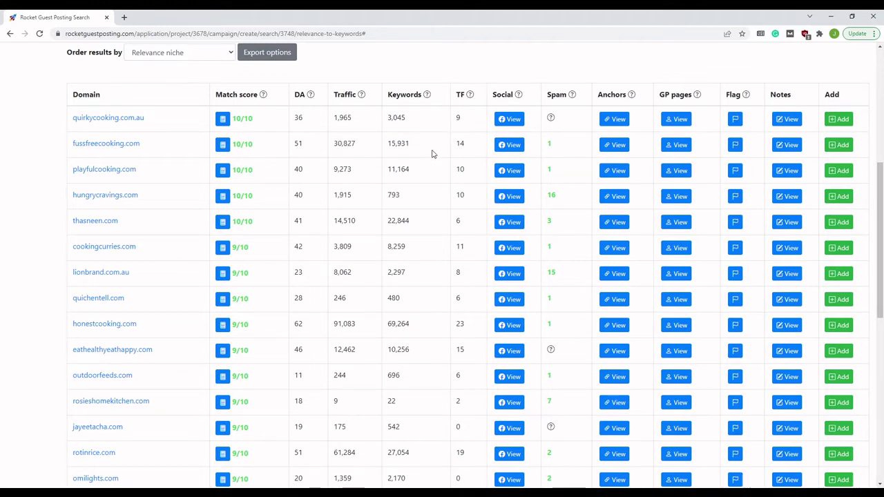
- Check the social data and the guest posting pages found for fussfreecooking.com
left_click(509, 146)
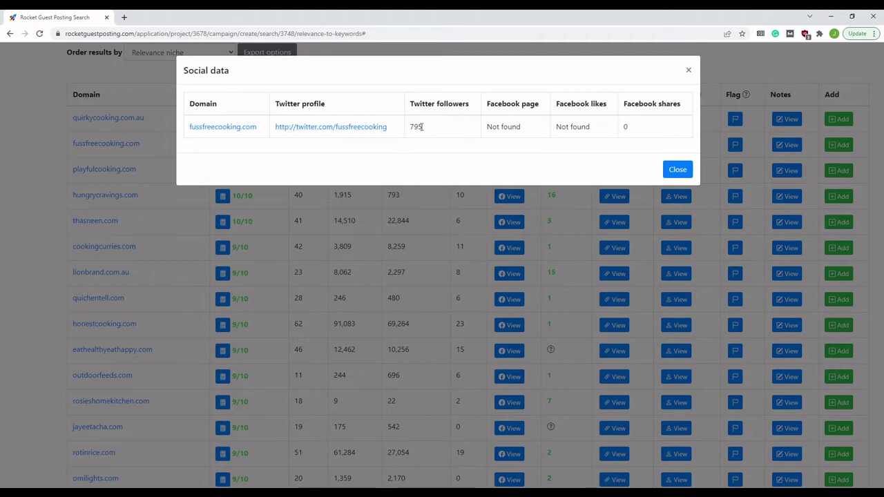
left_click(686, 173)
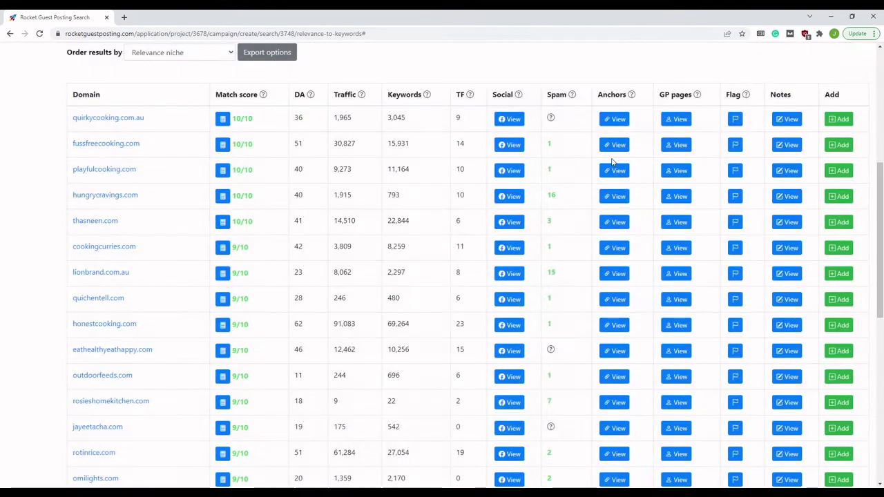
left_click(677, 145)
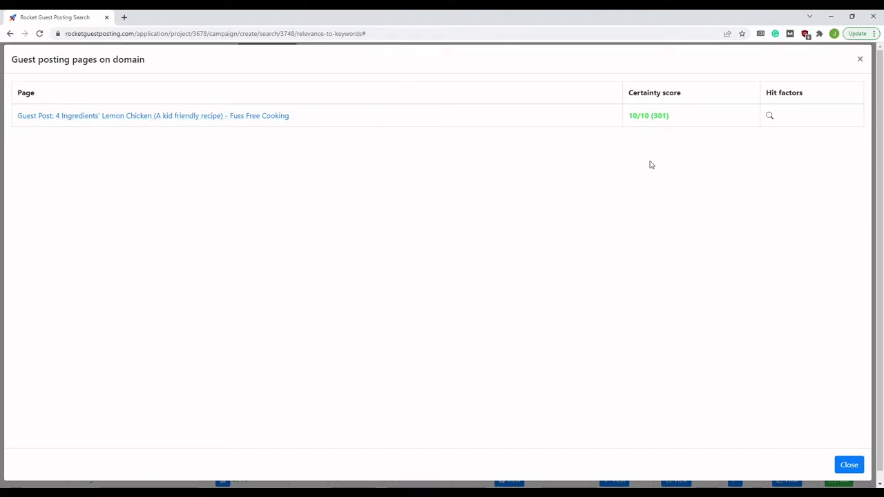
left_click(851, 465)
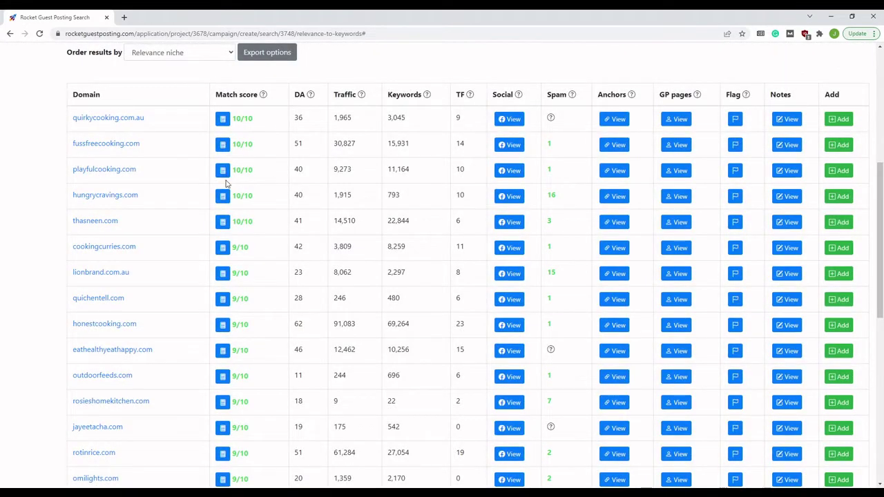
- Review the keyword matching calculations and the social data for playfulcooking.com
left_click(238, 170)
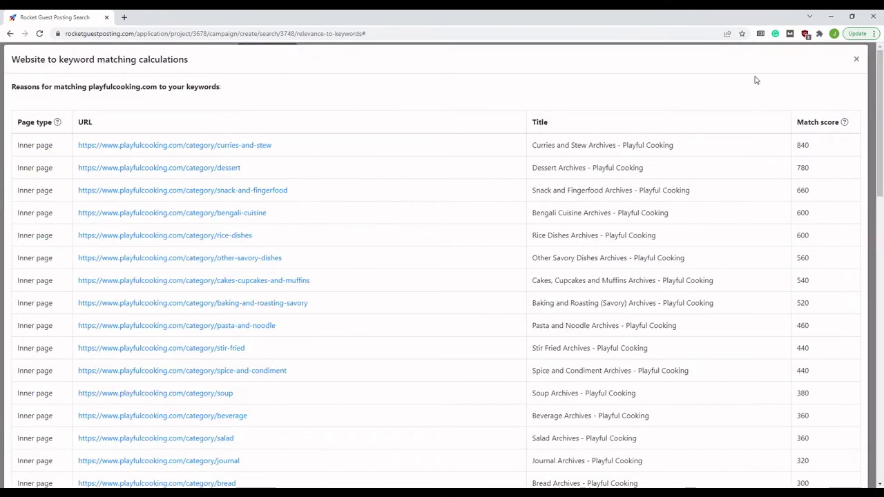
left_click(856, 59)
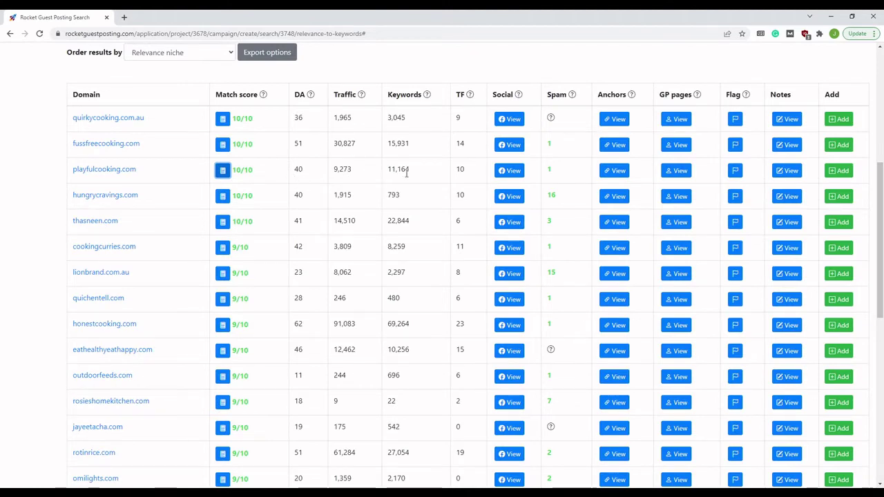
left_click(512, 171)
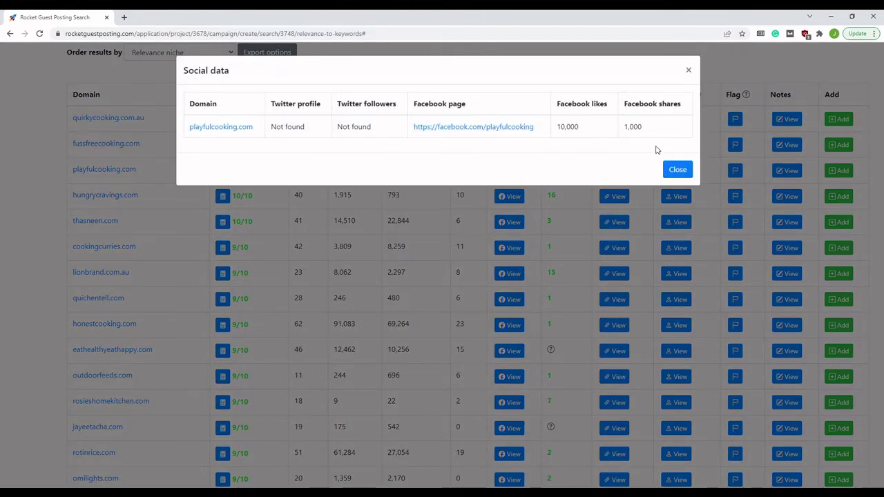
left_click(677, 170)
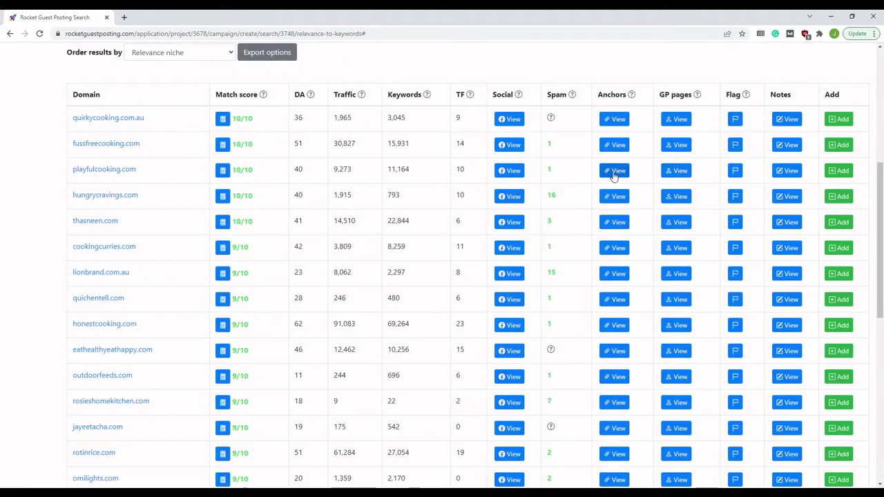
- Examine the anchor texts on playfulcooking.com, paging through the list up to page 7
left_click(614, 173)
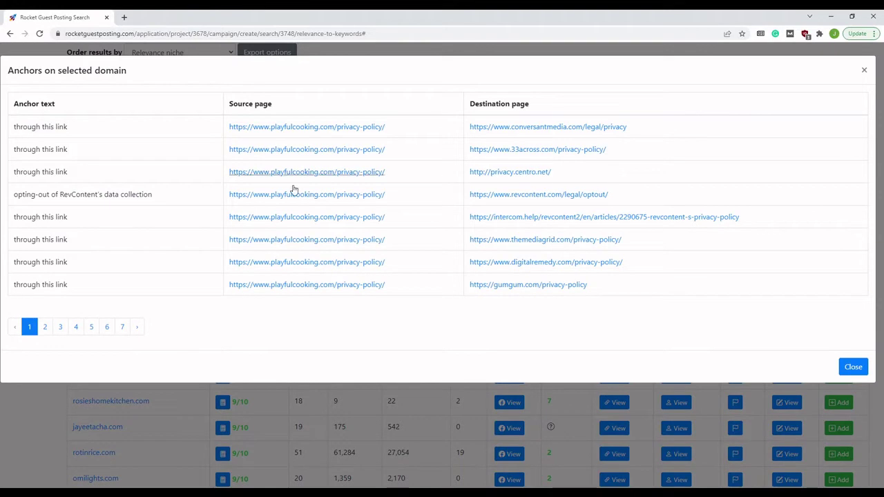
left_click(48, 332)
left_click(60, 331)
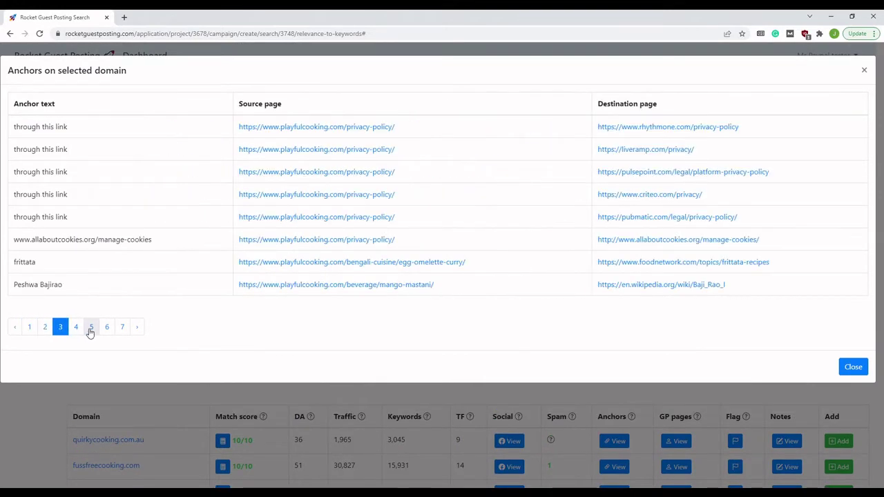
left_click(91, 330)
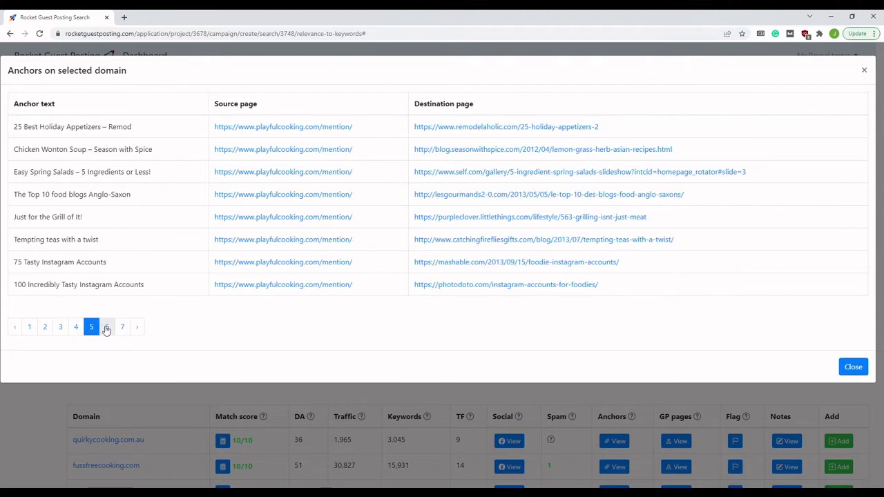
left_click(107, 329)
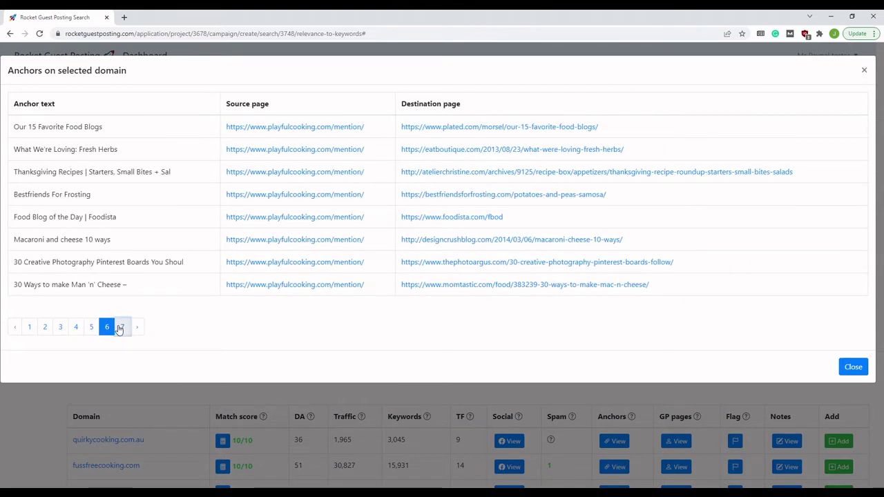
left_click(120, 328)
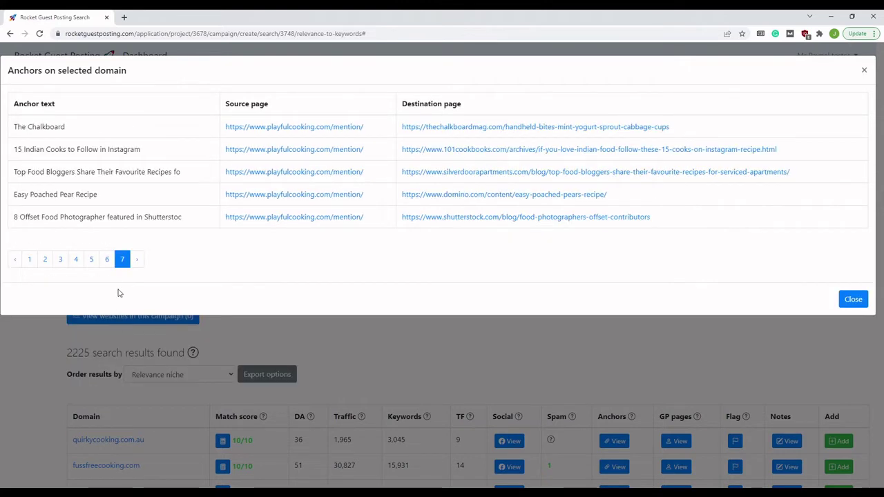
key("Escape")
- Inspect the guest posting pages found on playfulcooking.com and their certainty scores
scroll(442, 276, "down", 5)
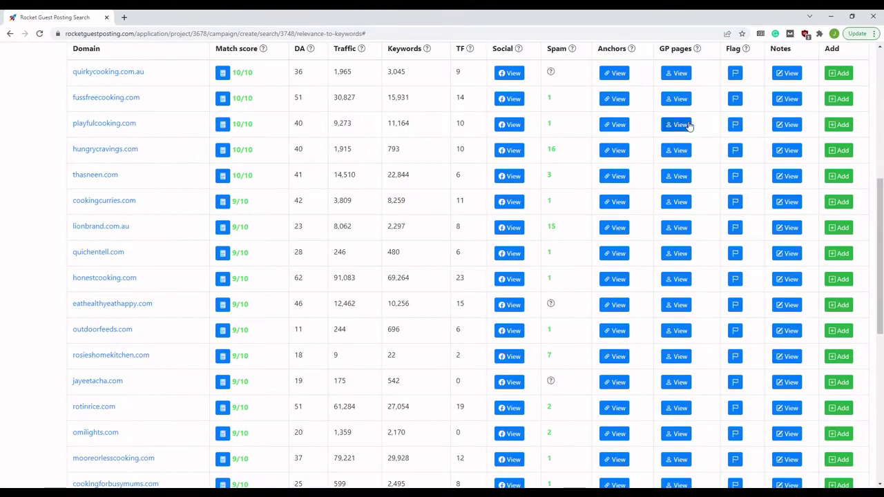
left_click(680, 124)
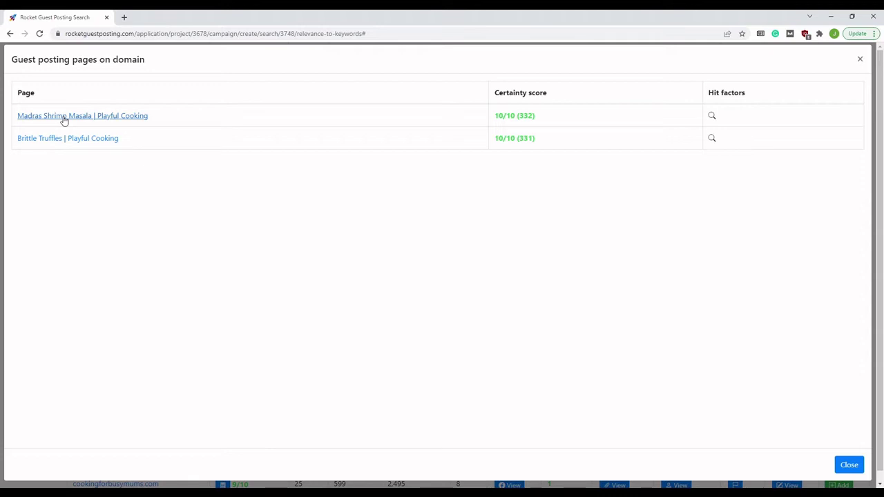
mouse_move(713, 118)
left_click(849, 466)
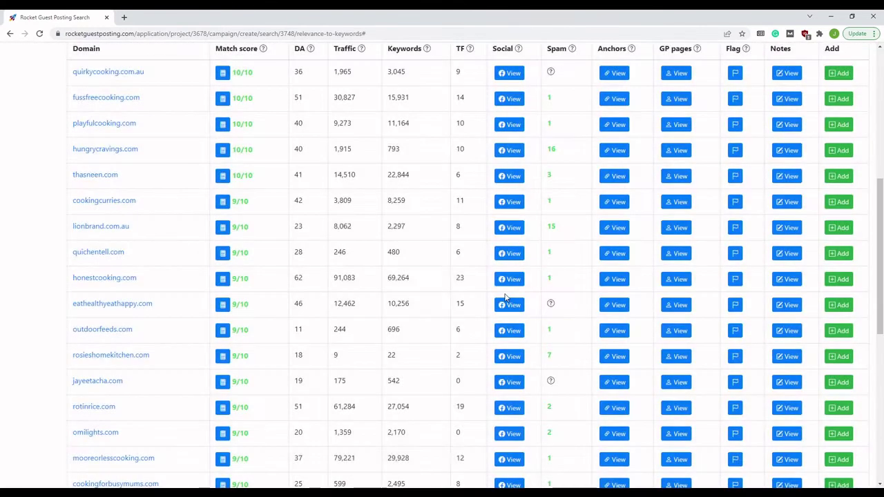
- Add quirkycooking.com.au, fussfreecooking.com, playfulcooking.com and hungrycravings.com to the campaign
scroll(455, 207, "up", 3)
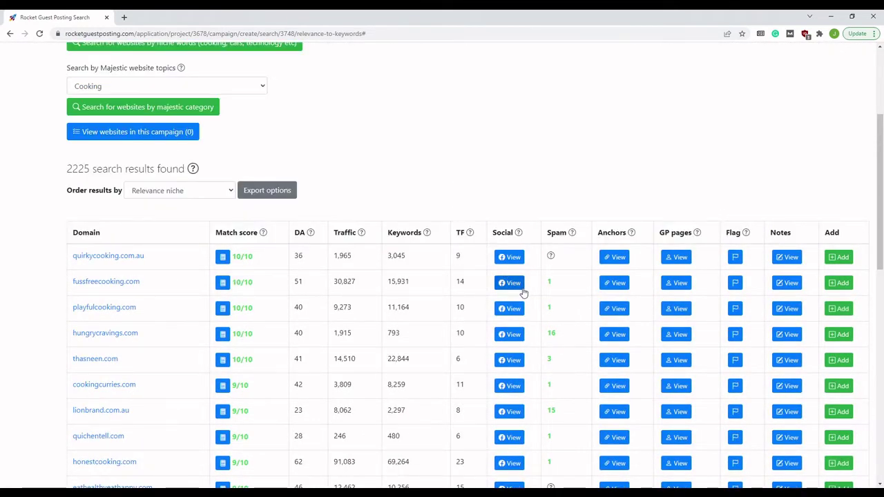
scroll(523, 292, "up", 2)
scroll(523, 292, "down", 1)
scroll(523, 292, "down", 2)
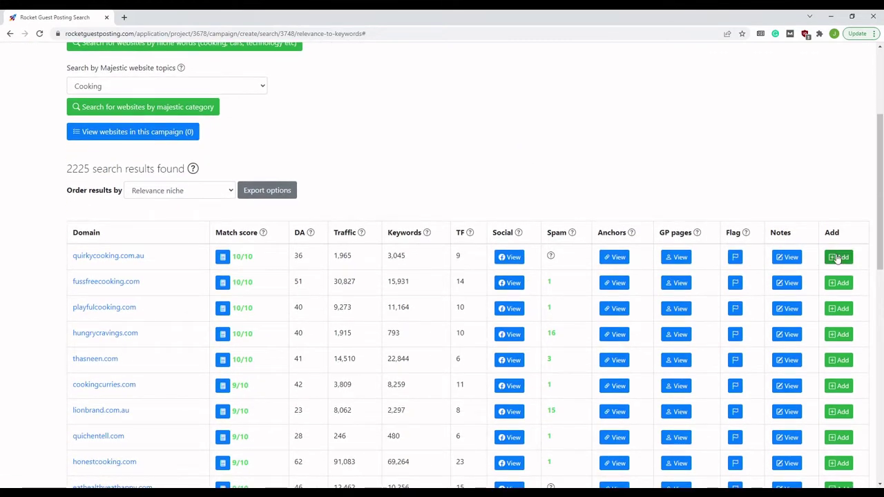
left_click(838, 258)
left_click(829, 282)
left_click(828, 309)
left_click(827, 335)
- Set up an export of the websites in this search that includes the found emails and SEO stats
scroll(579, 174, "up", 2)
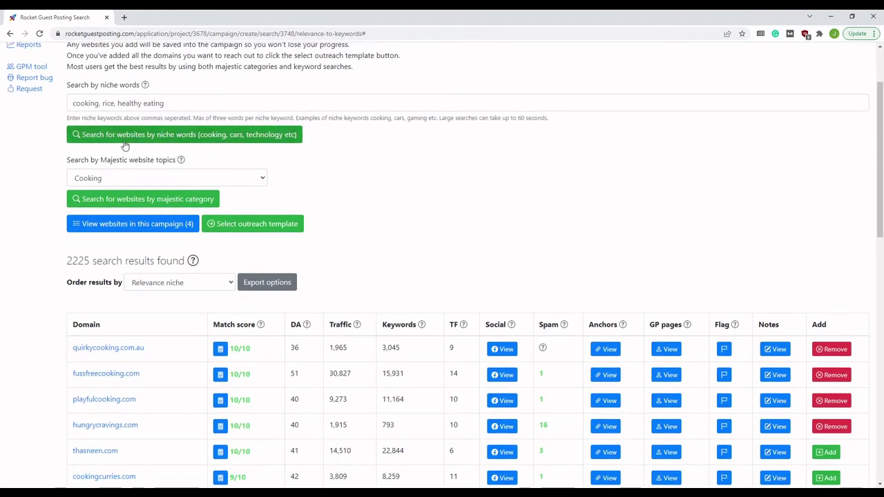
scroll(449, 247, "down", 1)
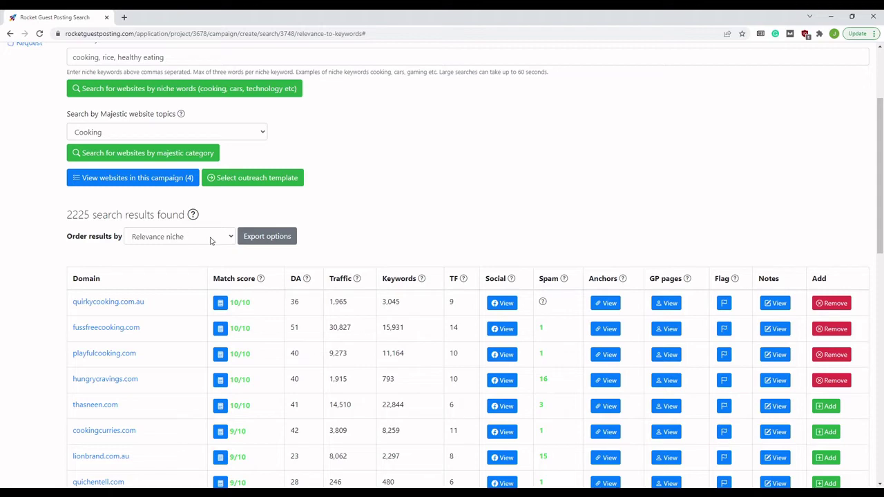
left_click(250, 238)
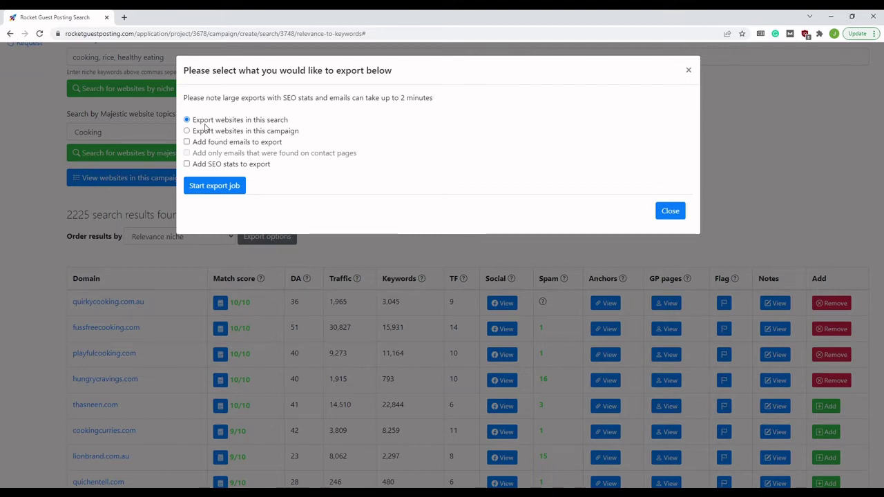
left_click(186, 142)
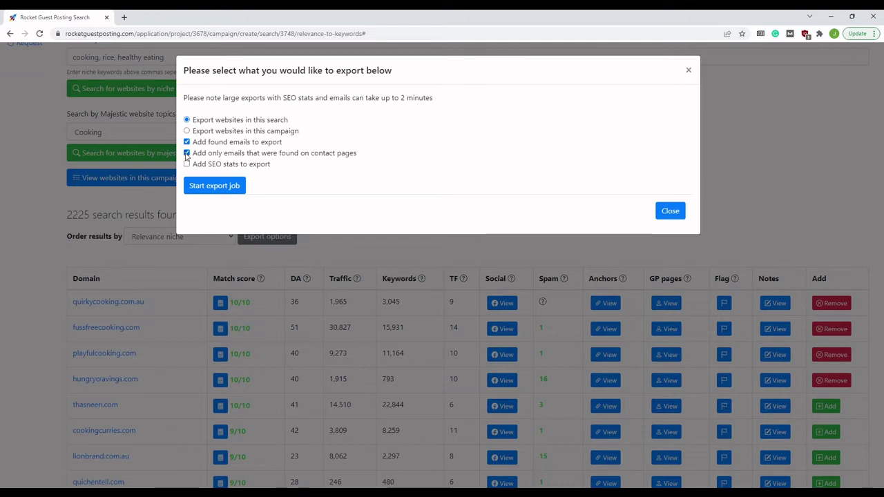
left_click(186, 165)
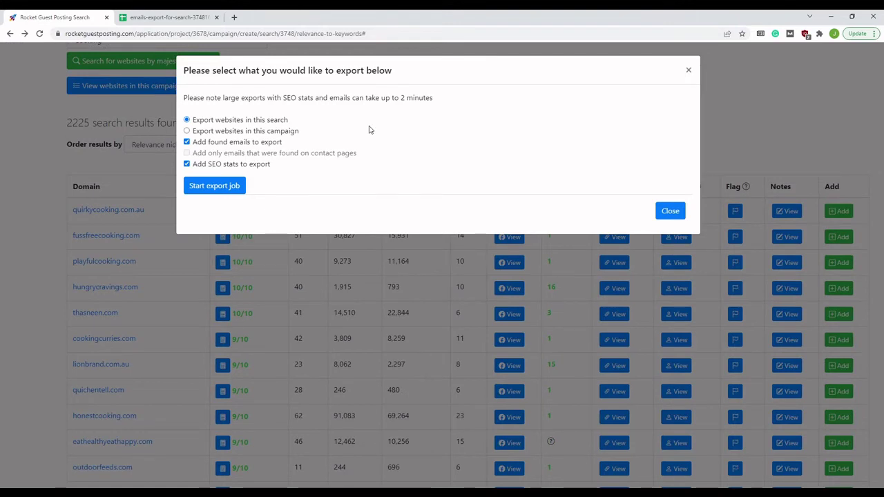
- View the exported search results in Google Sheets, then return to Rocket Guest Posting and close the export options
left_click(170, 17)
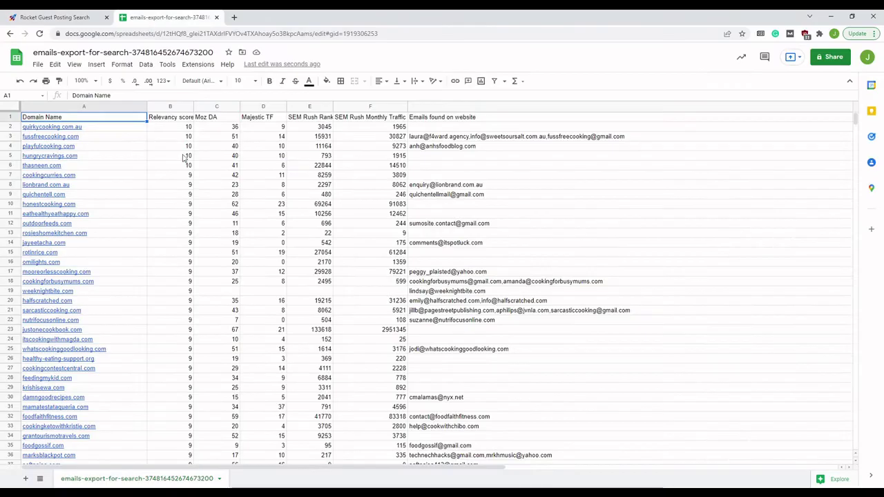
left_click(66, 18)
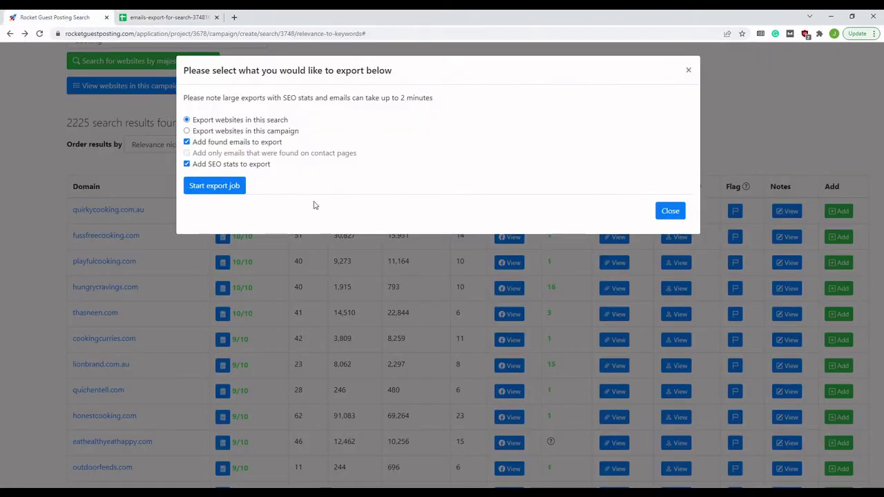
left_click(672, 213)
scroll(84, 202, "up", 2)
- Switch to the exported Google Sheet and widen column E to fit the SEM Rush Ranking Keywords header
left_click(163, 20)
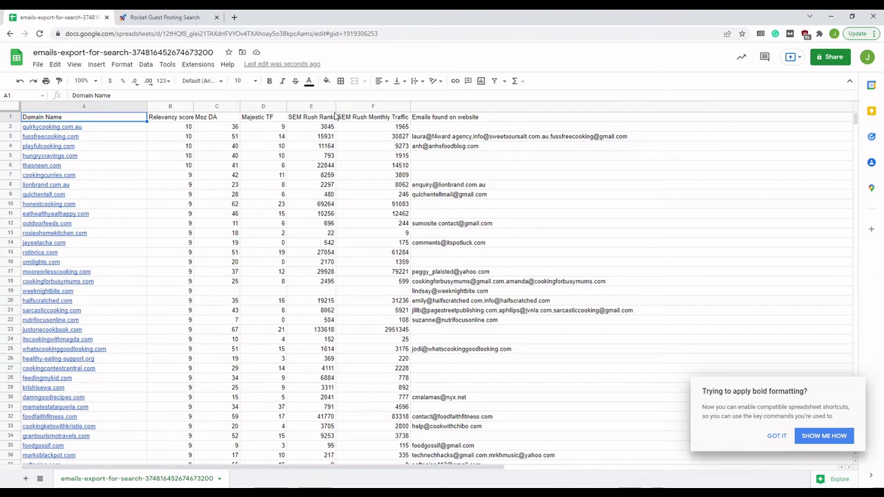
left_click_drag(335, 106, 385, 105)
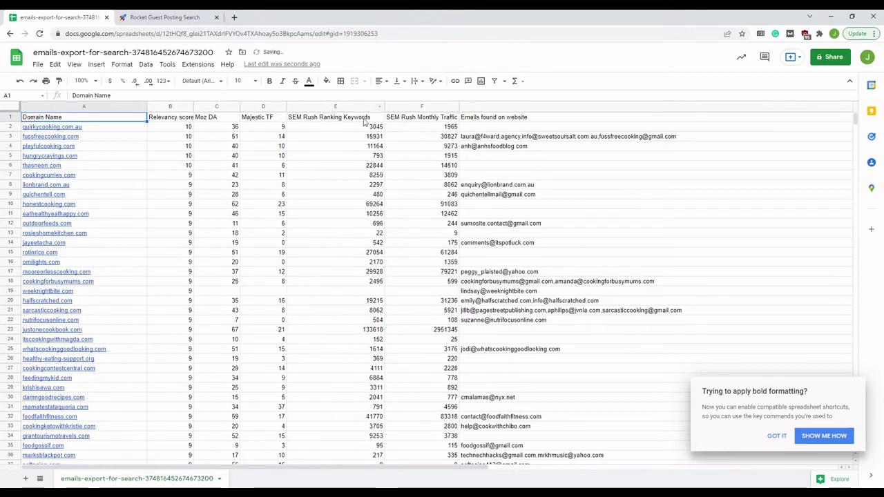
left_click(350, 118)
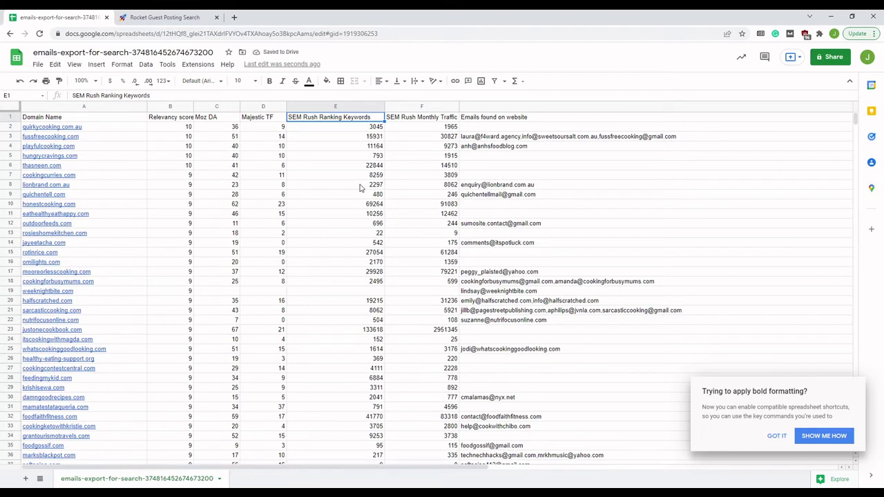
left_click(410, 121)
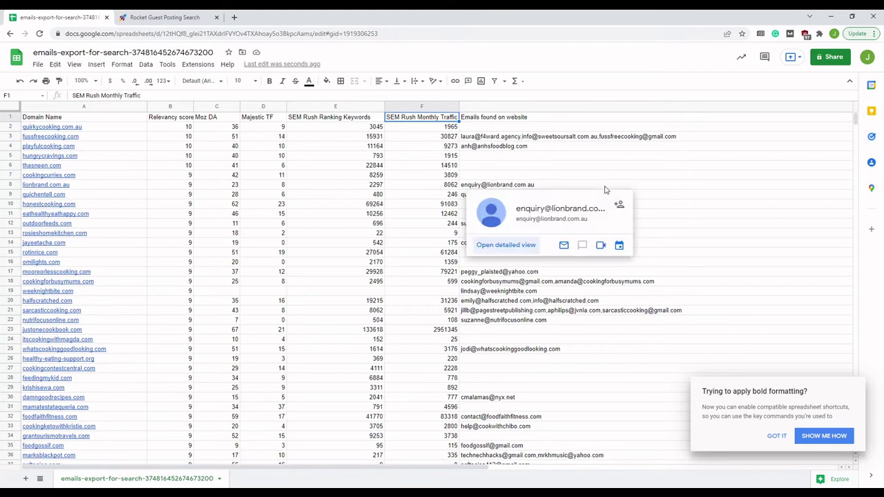
- Revisit the export options in Rocket Guest Posting and inspect the emails found for fussfreecooking.com in the exported Google Sheet
left_click(165, 17)
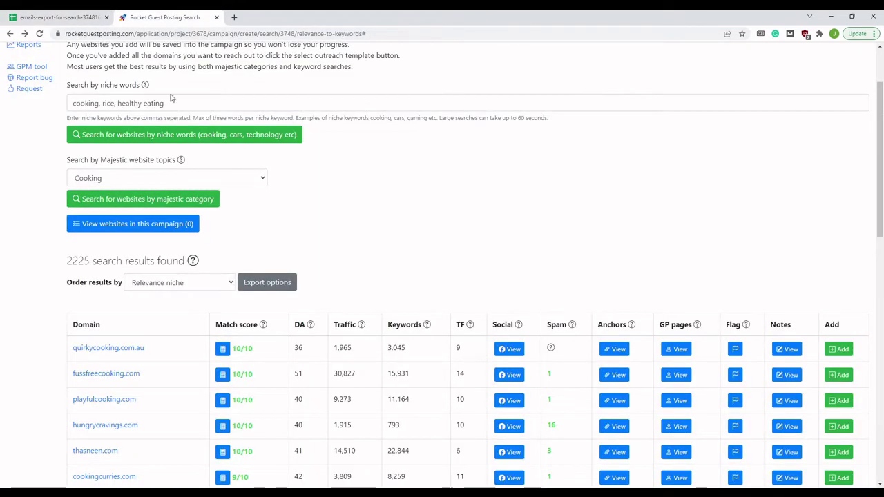
left_click(267, 283)
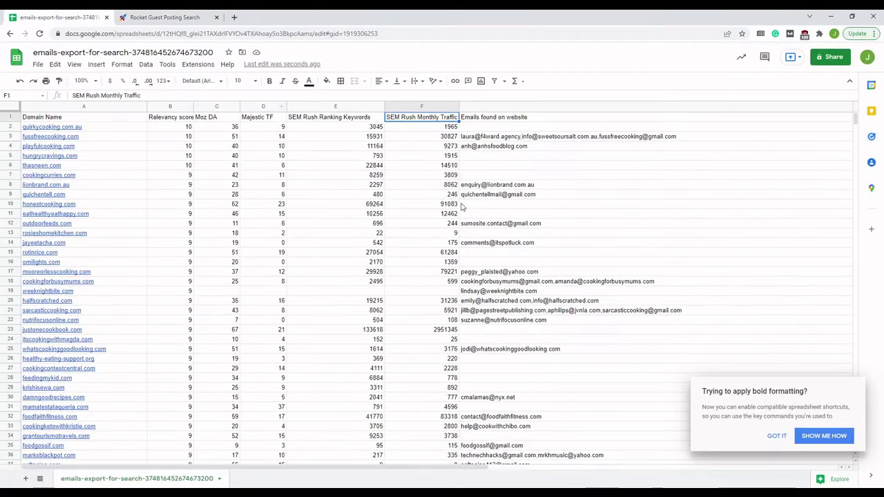
left_click(505, 136)
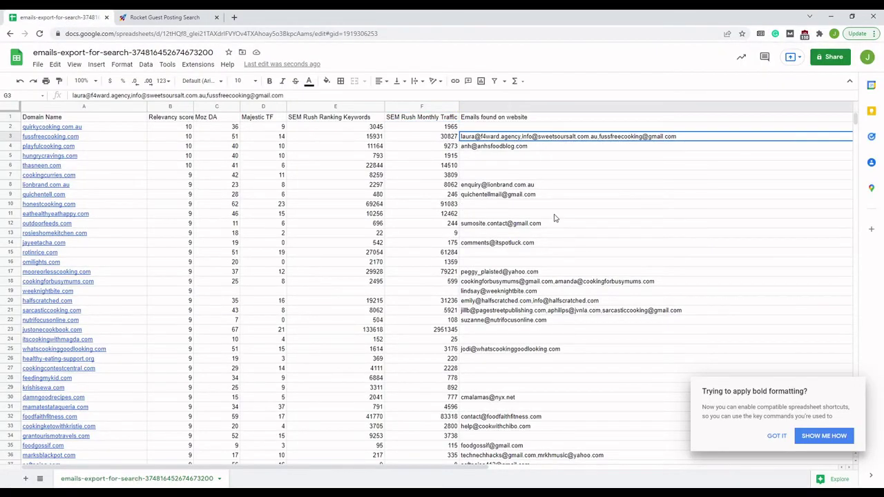
- Look through the domains and found emails in the exported Google Sheet, then return to Rocket Guest Posting and close the export options
scroll(555, 218, "down", 5)
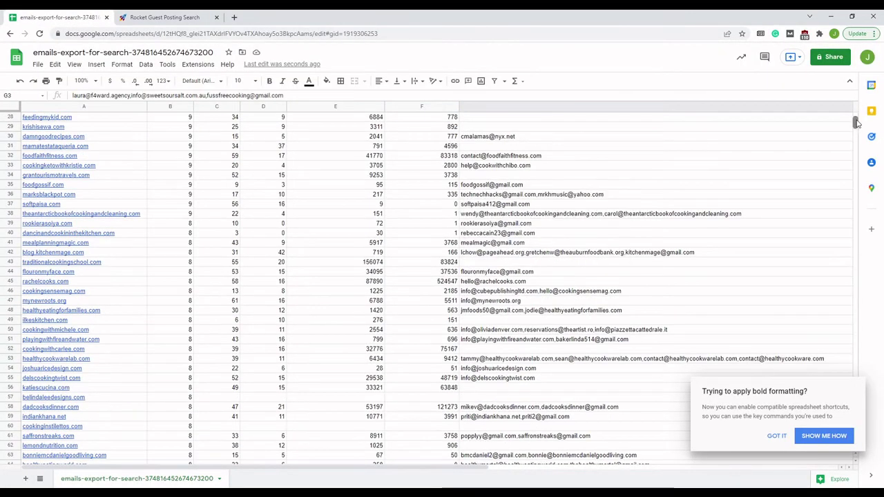
left_click_drag(855, 123, 849, 175)
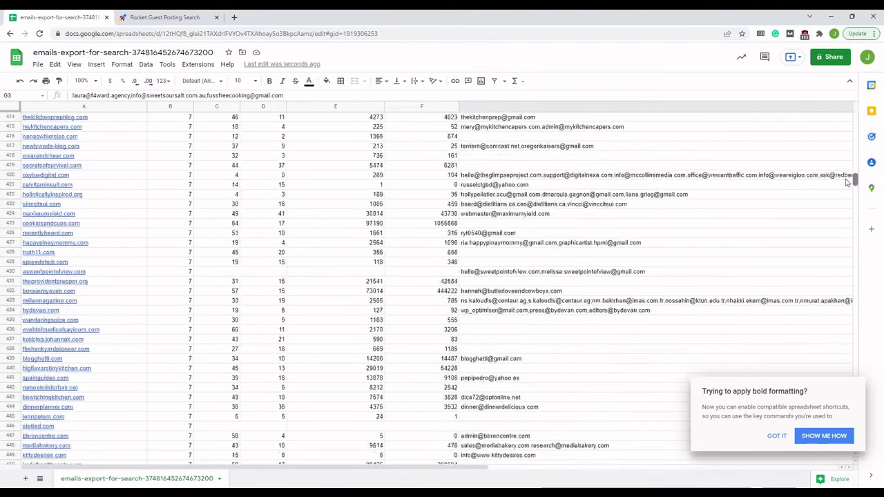
scroll(844, 183, "down", 20)
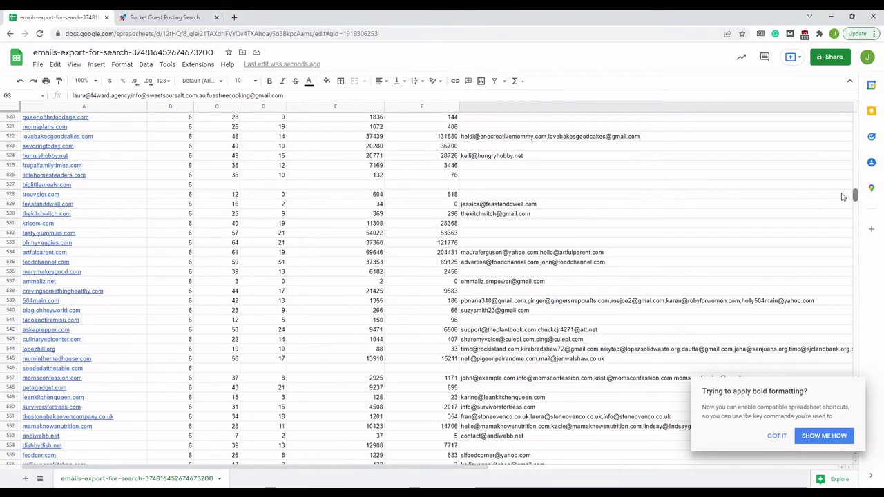
left_click_drag(164, 18, 57, 21)
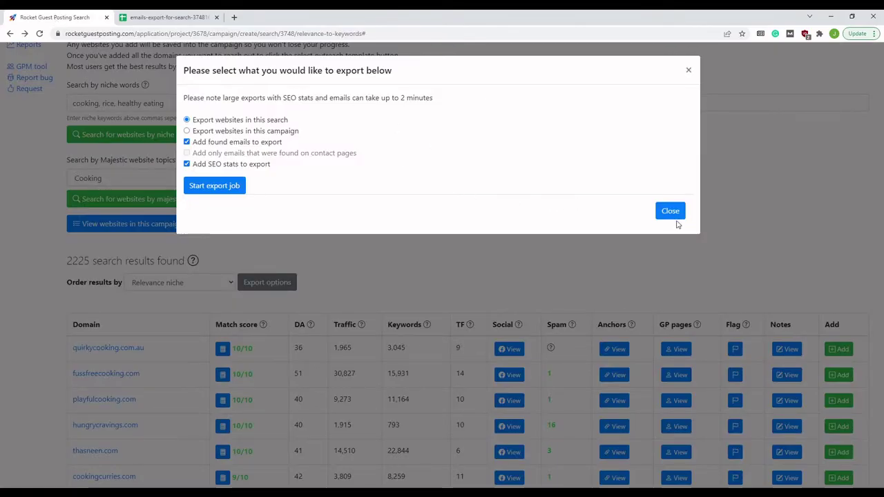
left_click(675, 219)
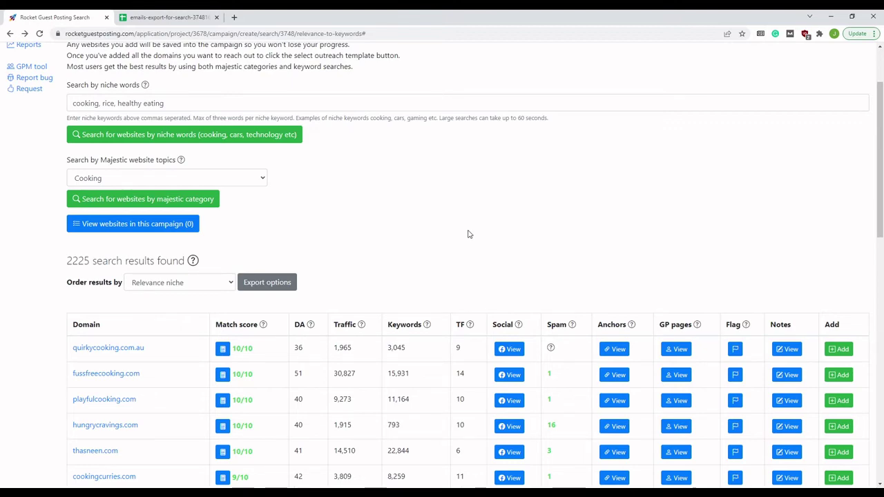
- Add thasneen.com, cookingcurries.com, lionbrand.com.au and quichentell.com from the search results to the campaign
scroll(468, 234, "down", 2)
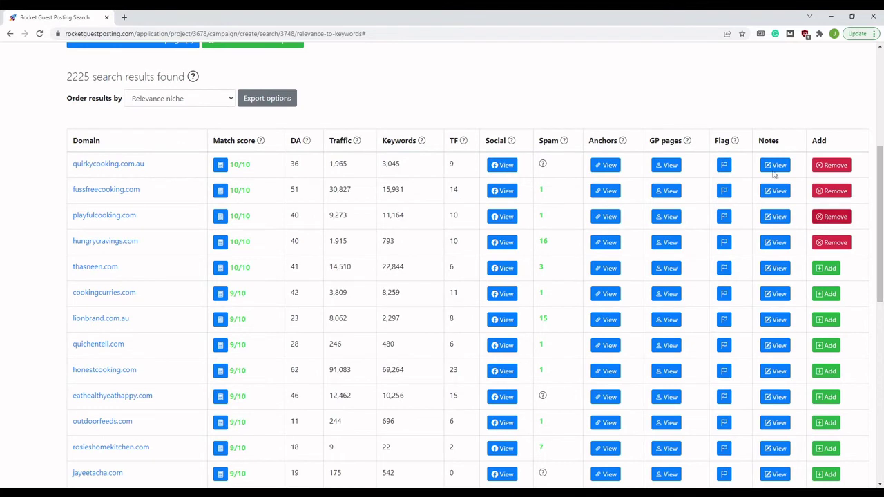
left_click(827, 269)
left_click(827, 295)
left_click(827, 320)
left_click(828, 345)
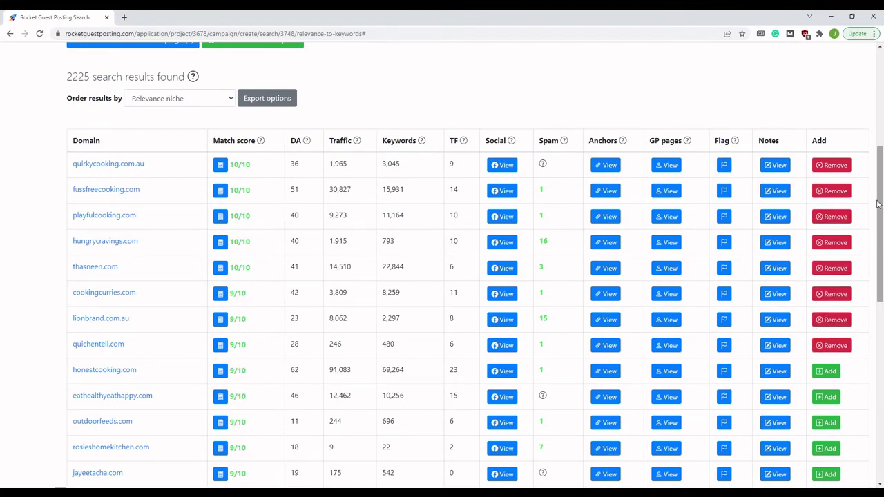
- Proceed to the campaign's outreach template selection and choose the existing template "(System) - Really great content"
left_click_drag(878, 205, 880, 166)
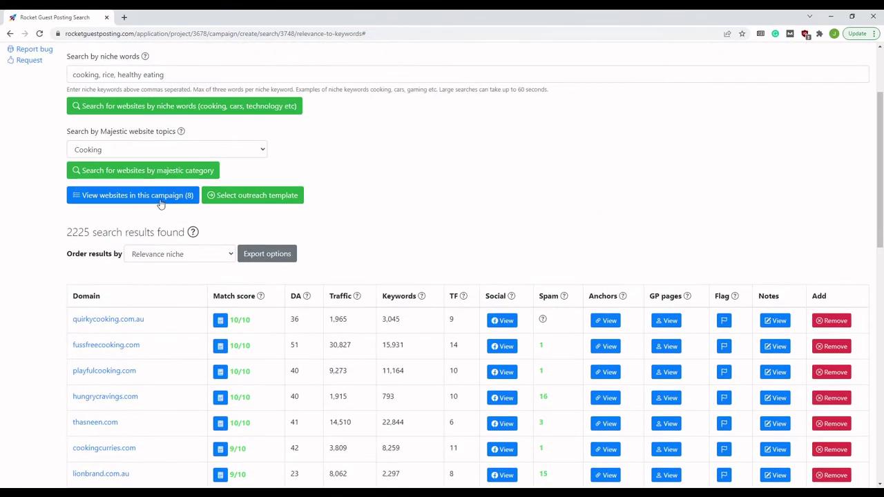
left_click(257, 197)
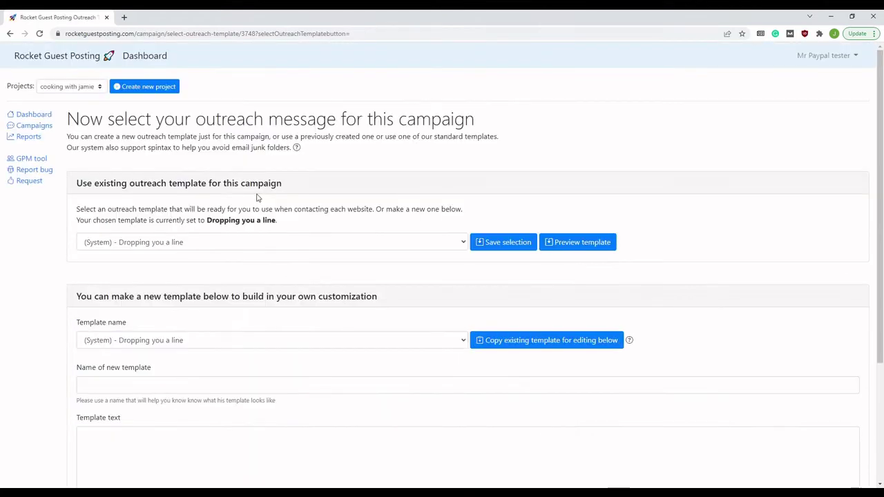
scroll(260, 233, "down", 2)
scroll(261, 233, "up", 1)
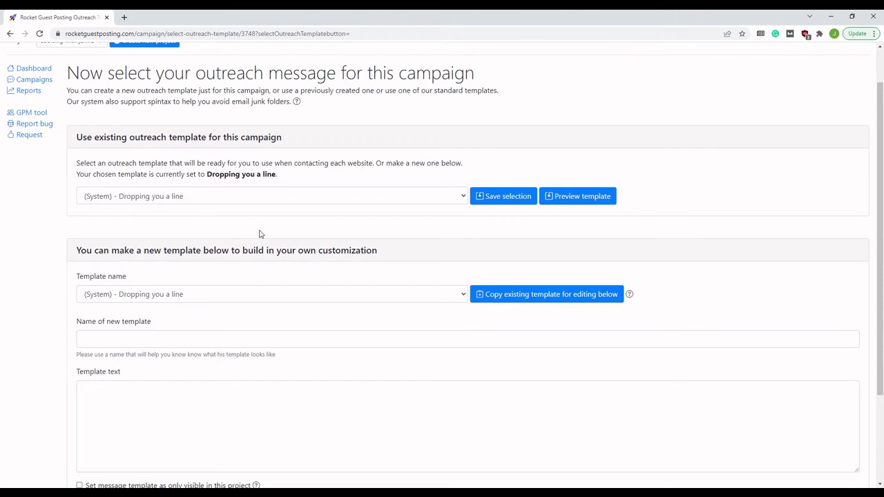
left_click(272, 196)
left_click(101, 120)
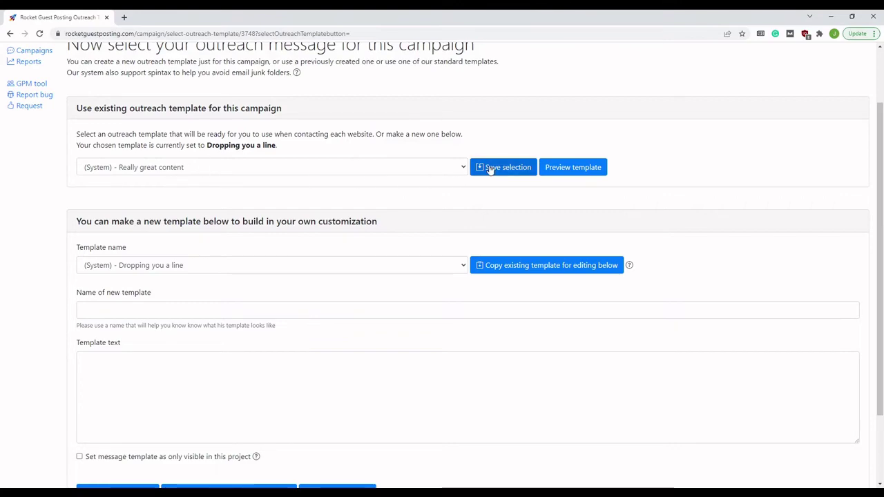
- Preview the chosen template's message, close the preview and save the template selection for the campaign
left_click(588, 173)
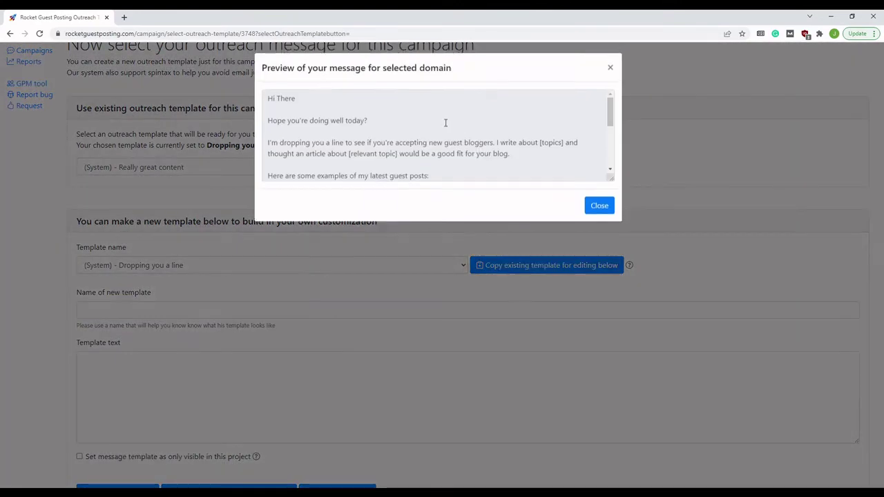
left_click(601, 209)
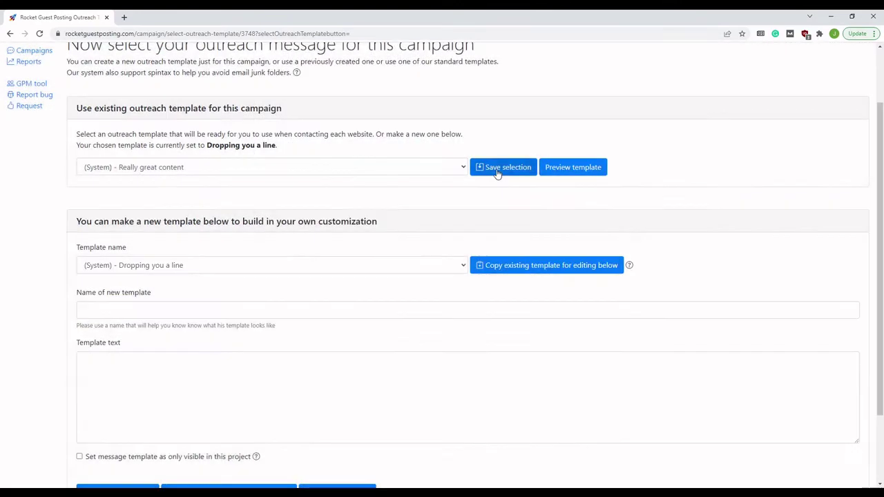
left_click(497, 173)
- Start reaching out for the campaign and review the list of chosen websites
scroll(243, 366, "down", 2)
scroll(242, 366, "down", 1)
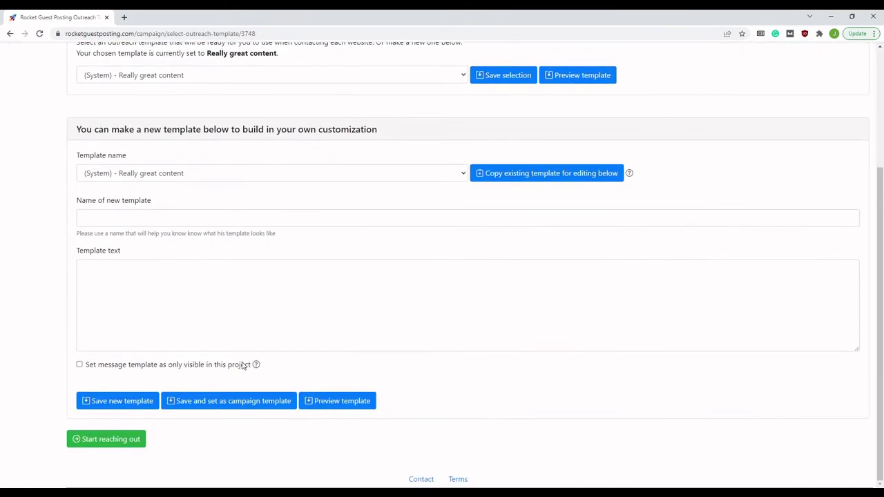
left_click(143, 441)
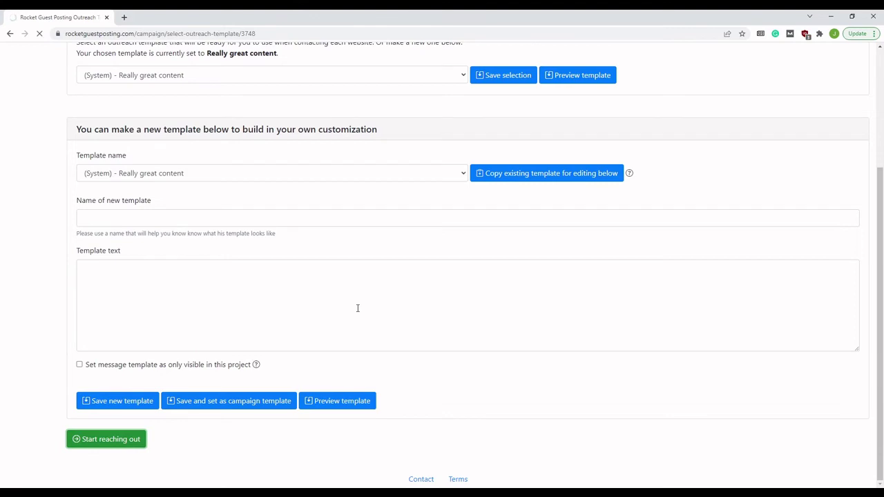
scroll(334, 207, "down", 2)
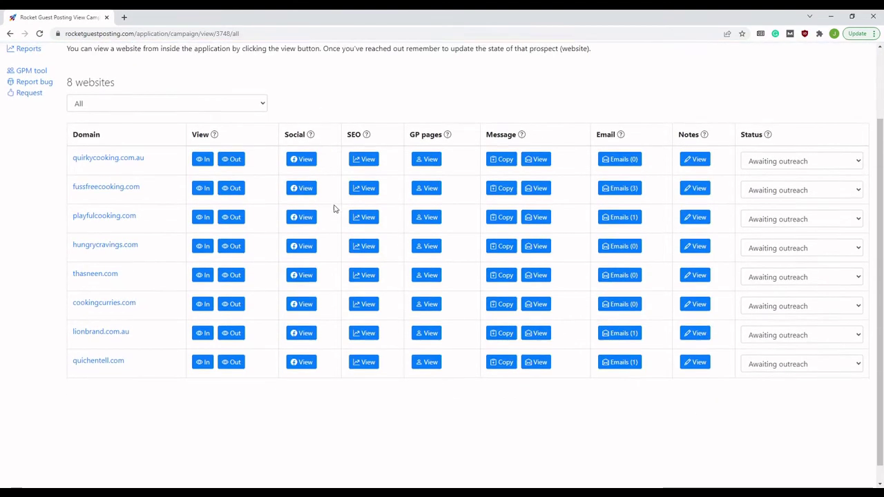
scroll(333, 208, "up", 1)
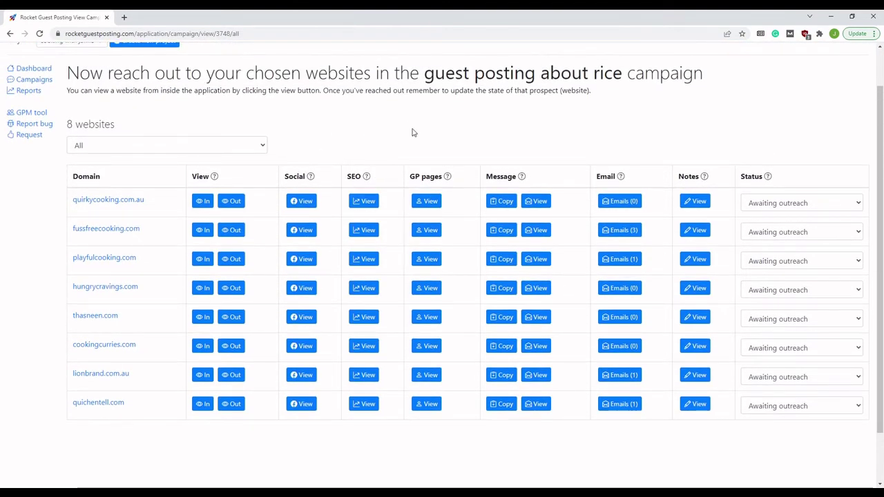
scroll(290, 143, "up", 1)
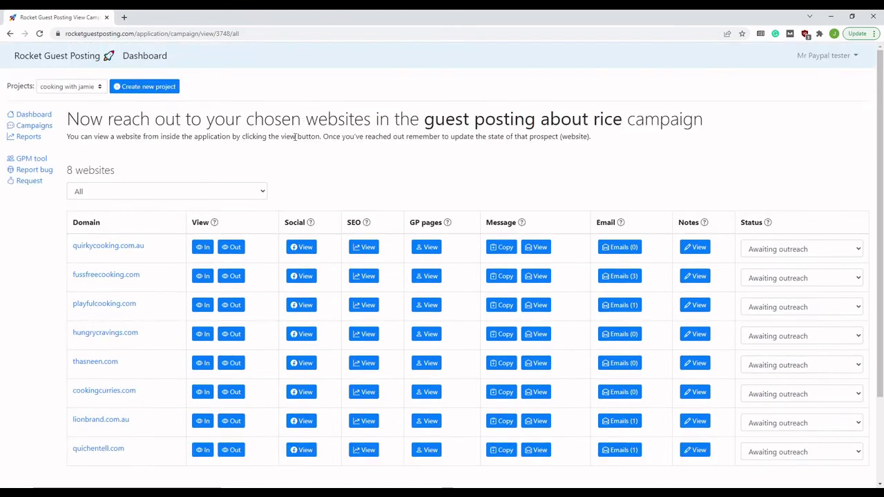
- Open quirkycooking.com.au outside the application, then return to the campaign's website list
left_click(235, 247)
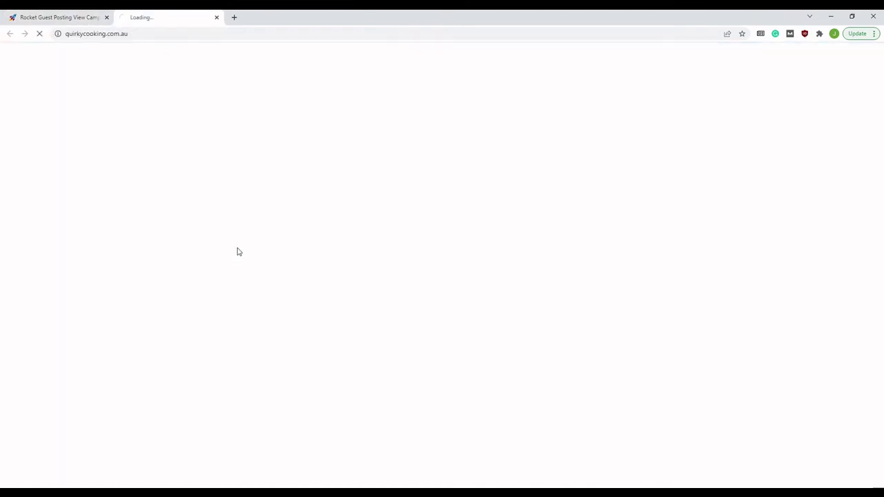
left_click(82, 21)
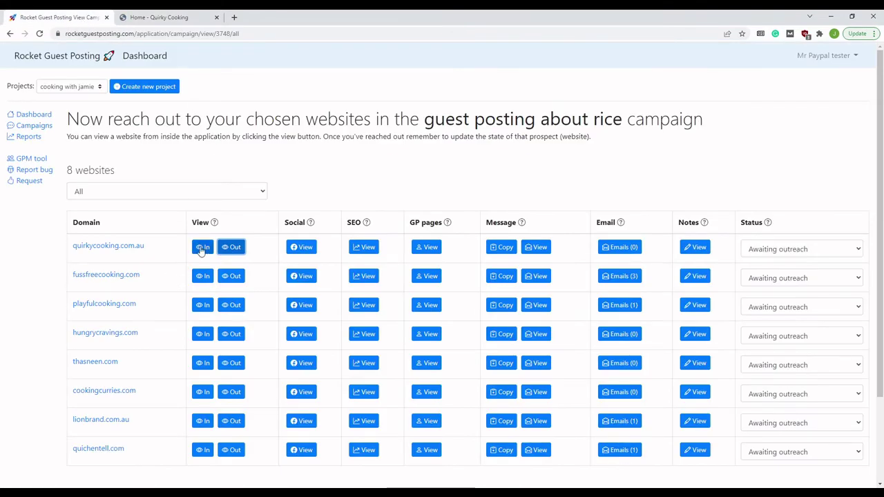
left_click(290, 164)
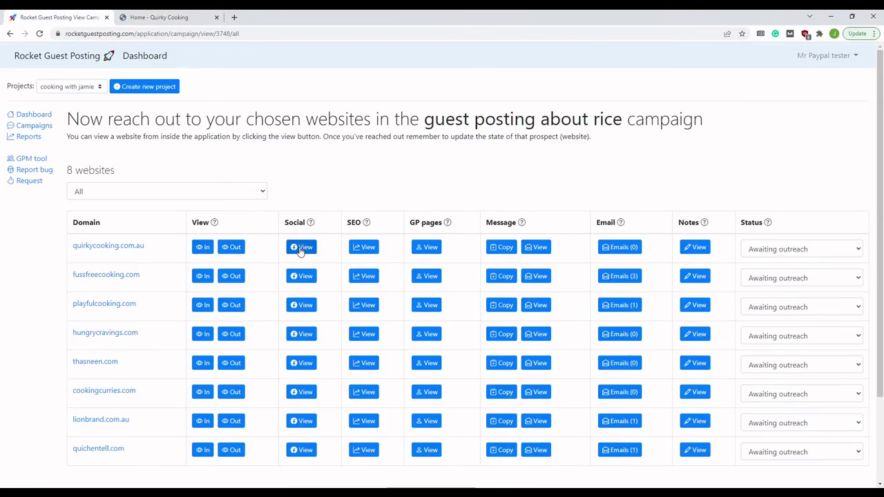
- Check the SEO stats, social information and guest posting pages of quirkycooking.com.au, closing each view
left_click(356, 248)
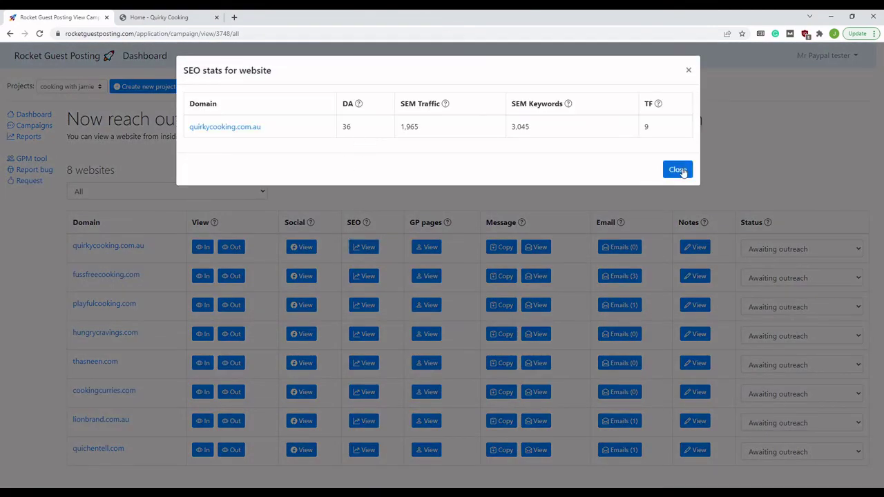
left_click(678, 170)
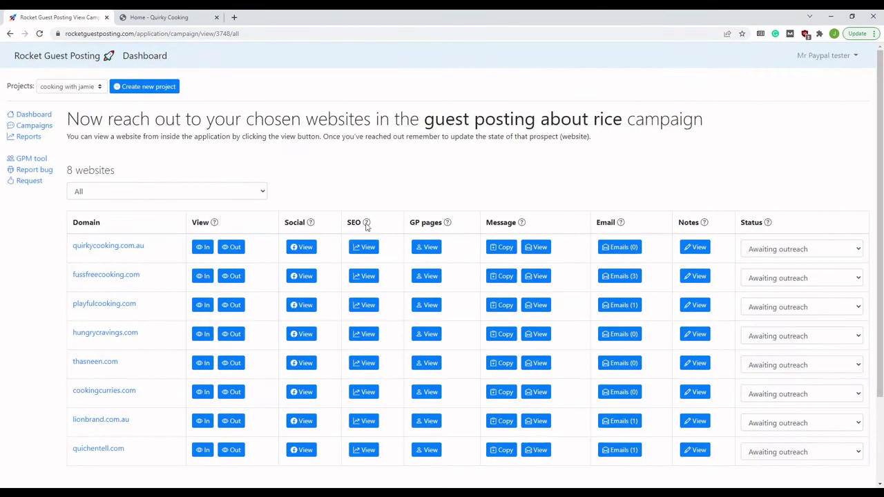
left_click(308, 248)
left_click(308, 247)
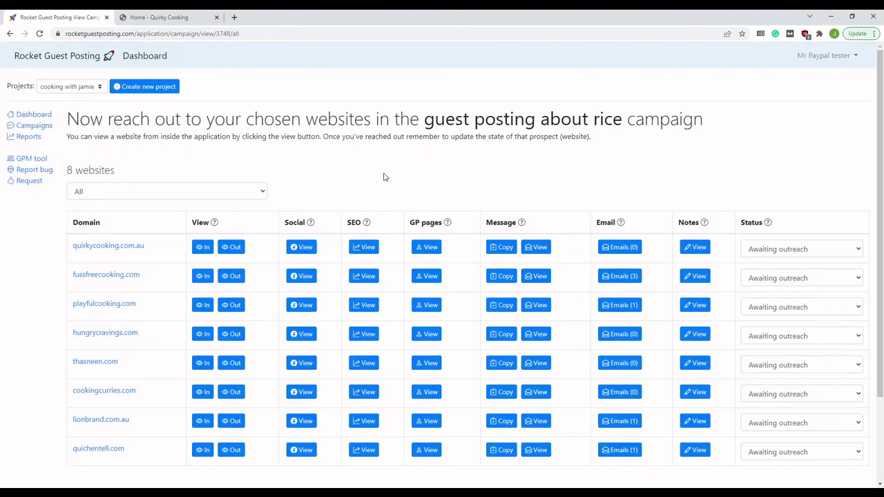
left_click(425, 249)
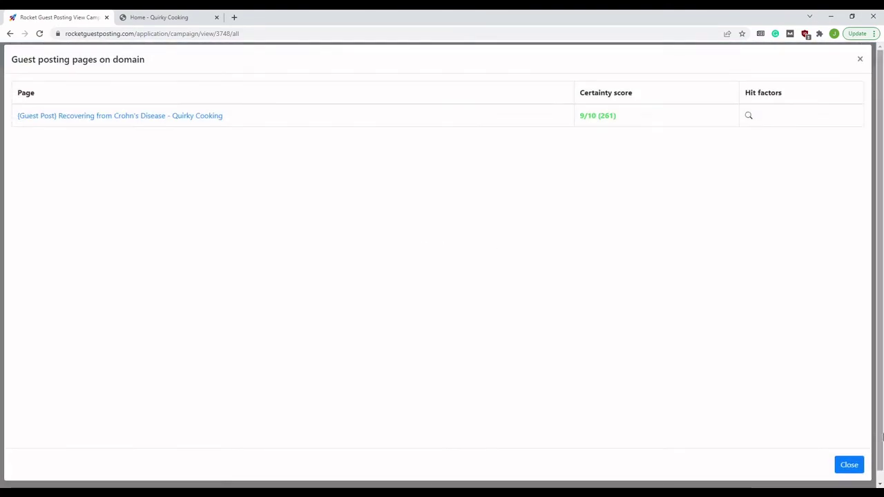
left_click(848, 465)
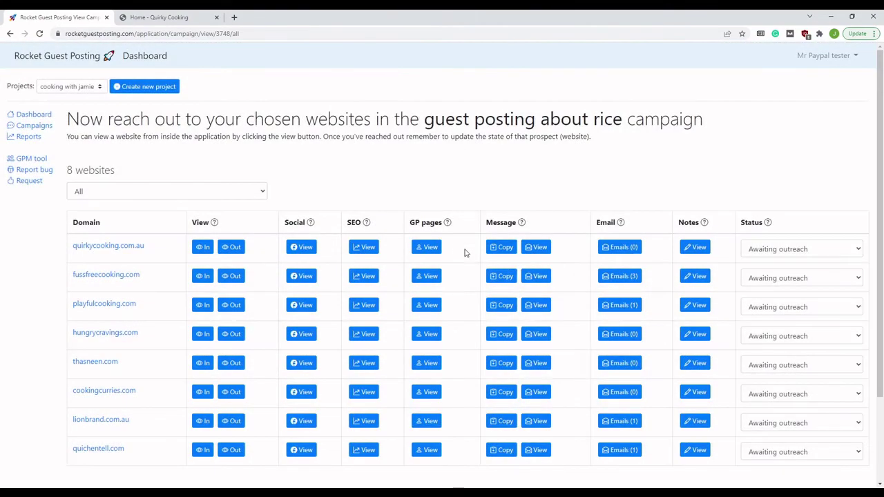
- View the outreach message for quirkycooking.com.au, close it and copy the message
left_click(536, 248)
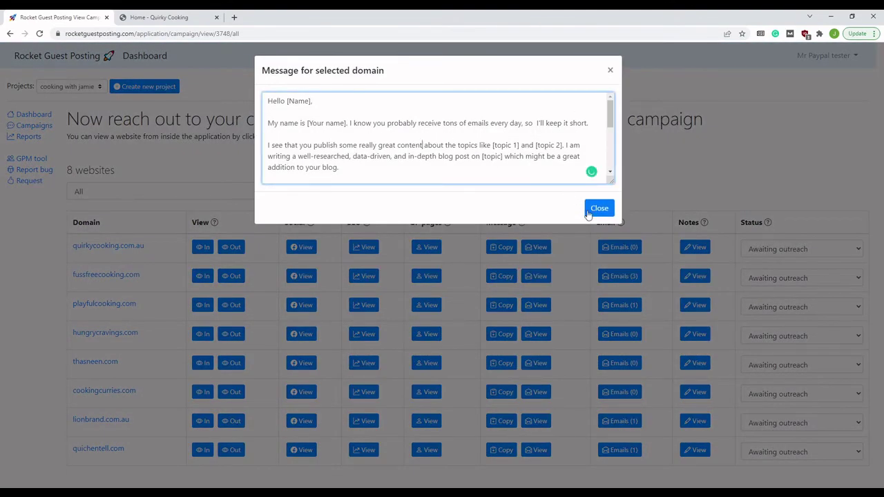
left_click(588, 210)
left_click(503, 248)
left_click(405, 167)
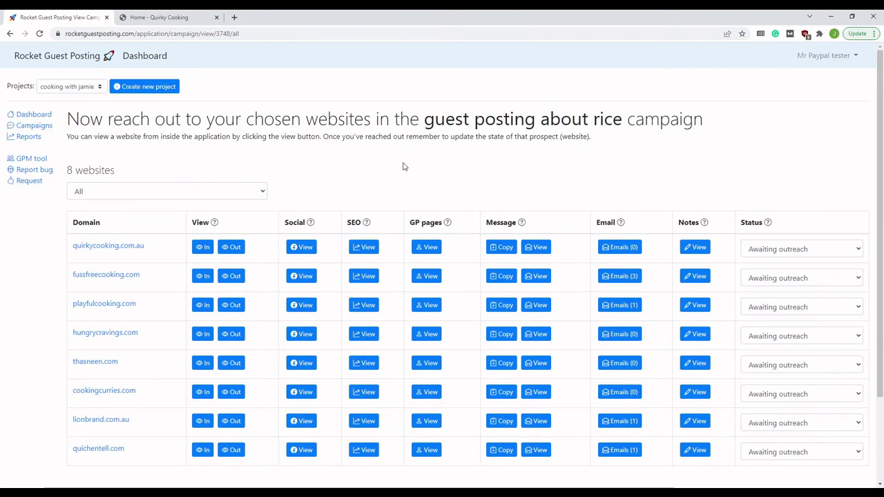
- Inspect the emails found for playfulcooking.com and close the list
left_click(608, 306)
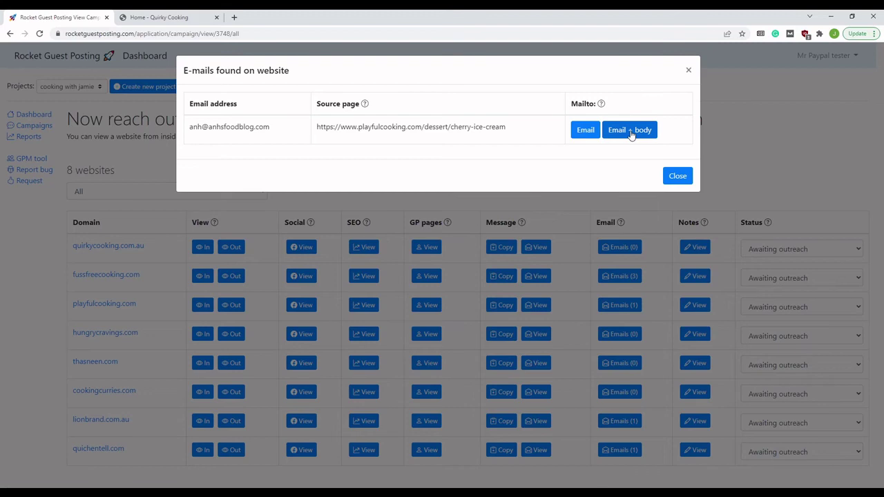
left_click(677, 177)
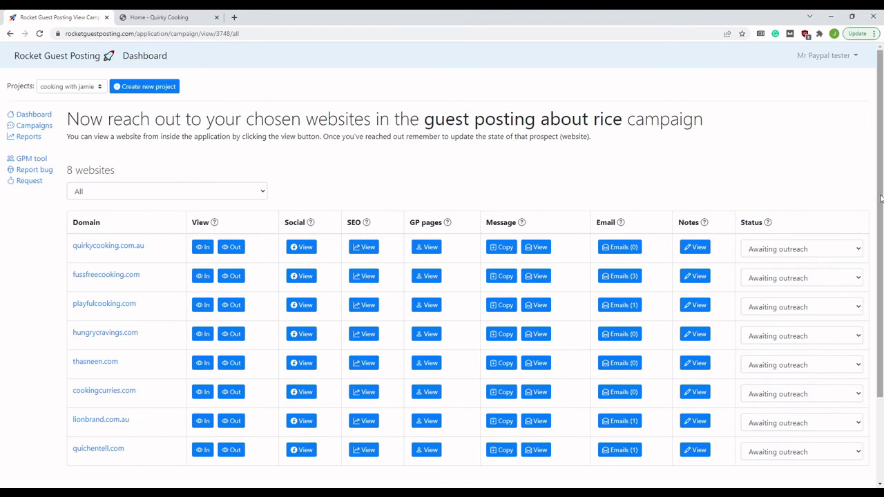
- Set the outreach status of quirkycooking.com.au to Not interested
left_click_drag(882, 197, 881, 212)
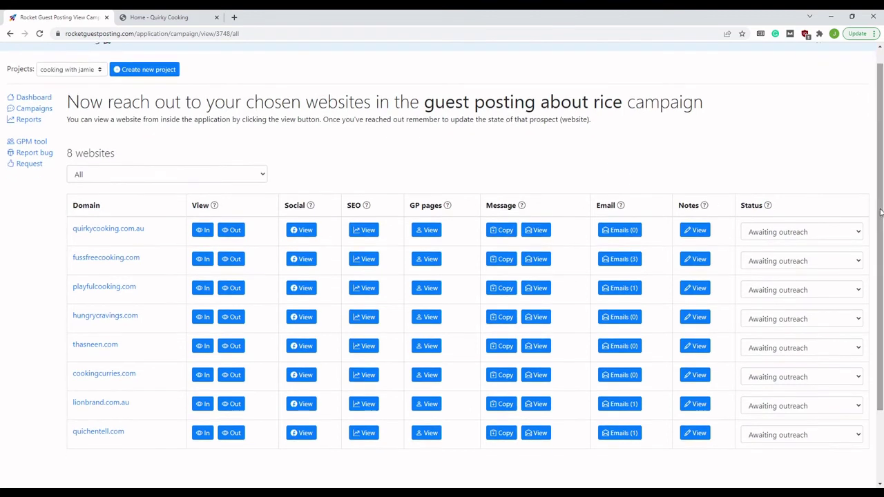
left_click(784, 233)
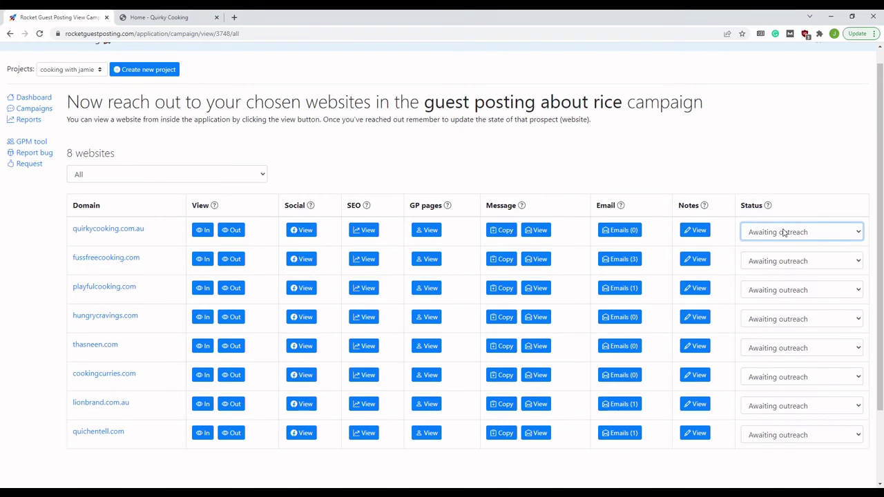
left_click(785, 261)
left_click(795, 231)
left_click(777, 311)
- Set the outreach status of quirkycooking.com.au to Negotiating and filter the campaign's websites by that status
left_click(757, 239)
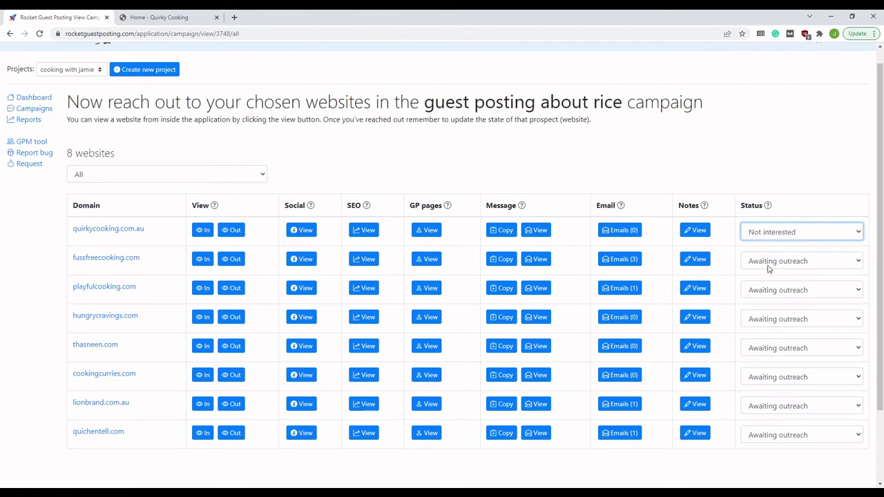
left_click(780, 314)
left_click(641, 117)
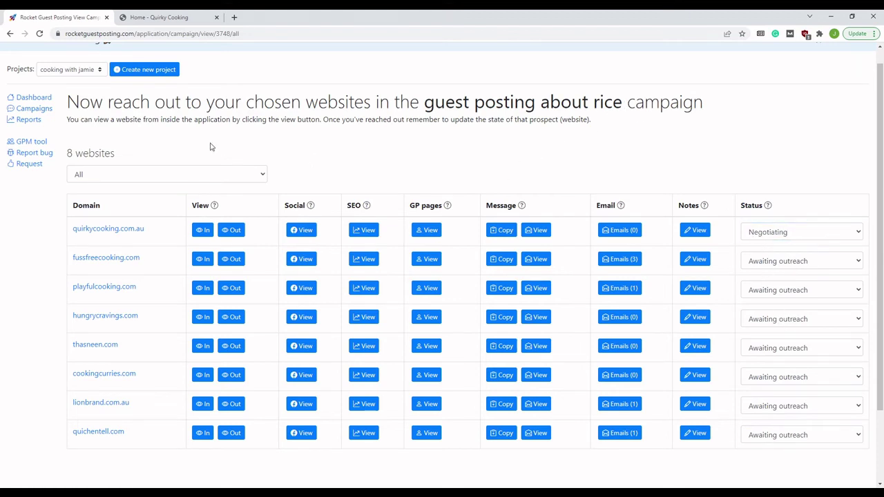
left_click(192, 179)
left_click(114, 224)
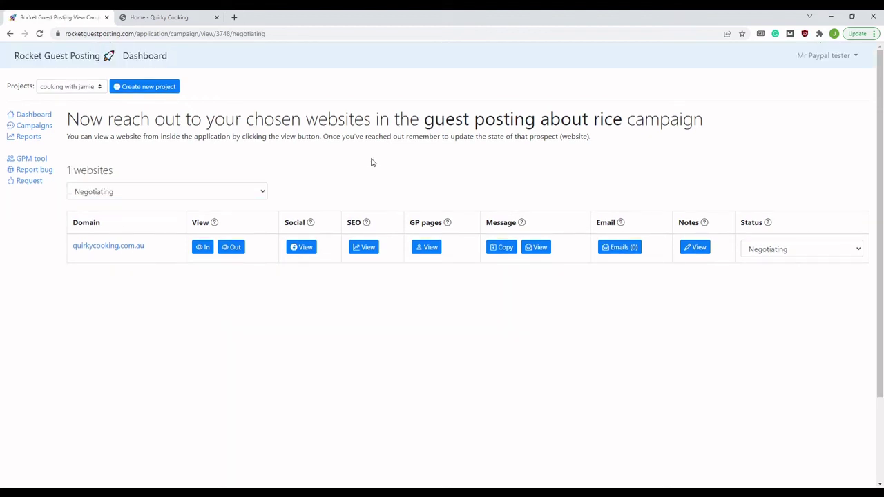